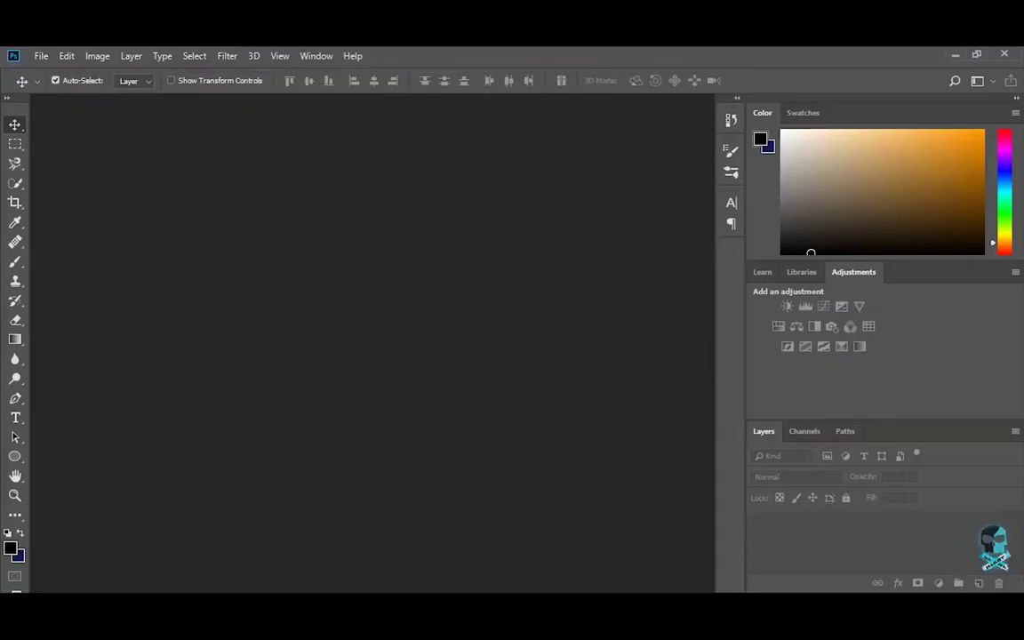
Step: Create a 3000 × 2000 px, 300 ppi canvas, unlock its background, and open ocean.png
left_click(288, 176)
left_click(764, 506)
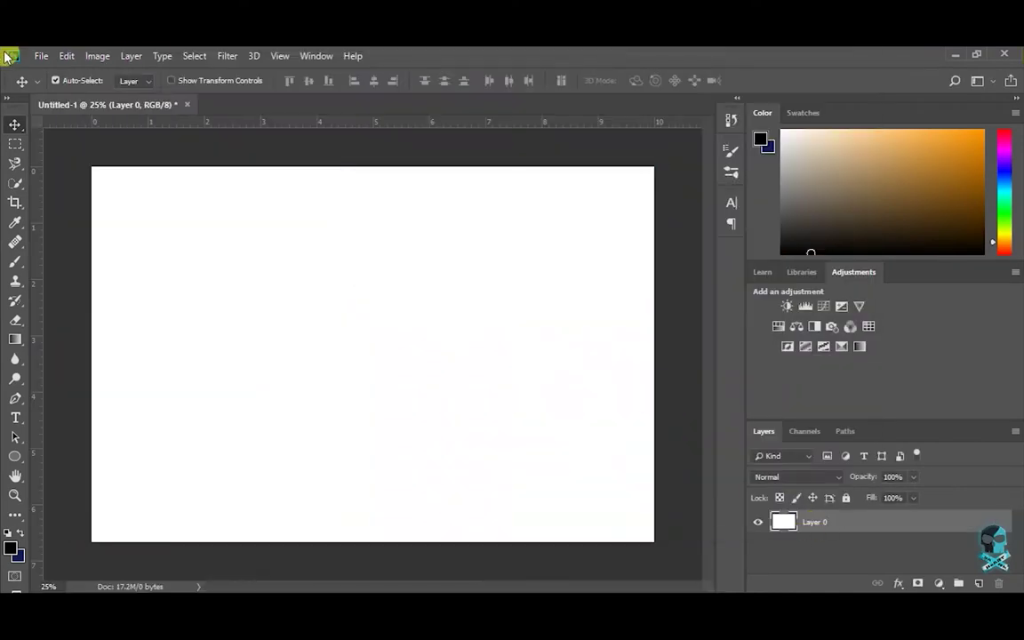
left_click(41, 55)
left_click(62, 74)
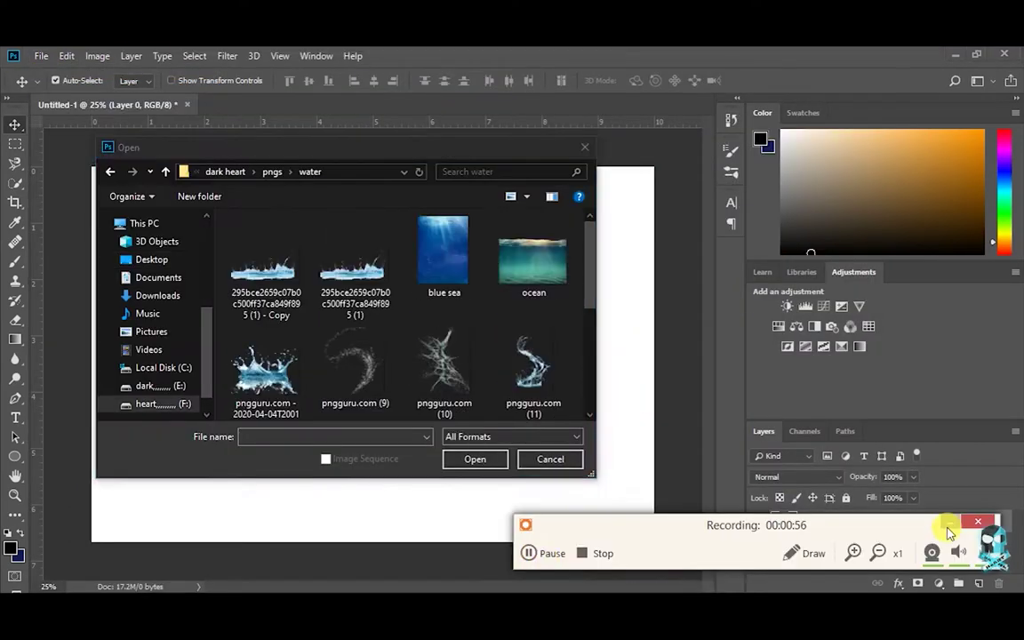
left_click(471, 456)
Step: Scale the placed ocean image to cover the lower part of the canvas
key("ctrl+t")
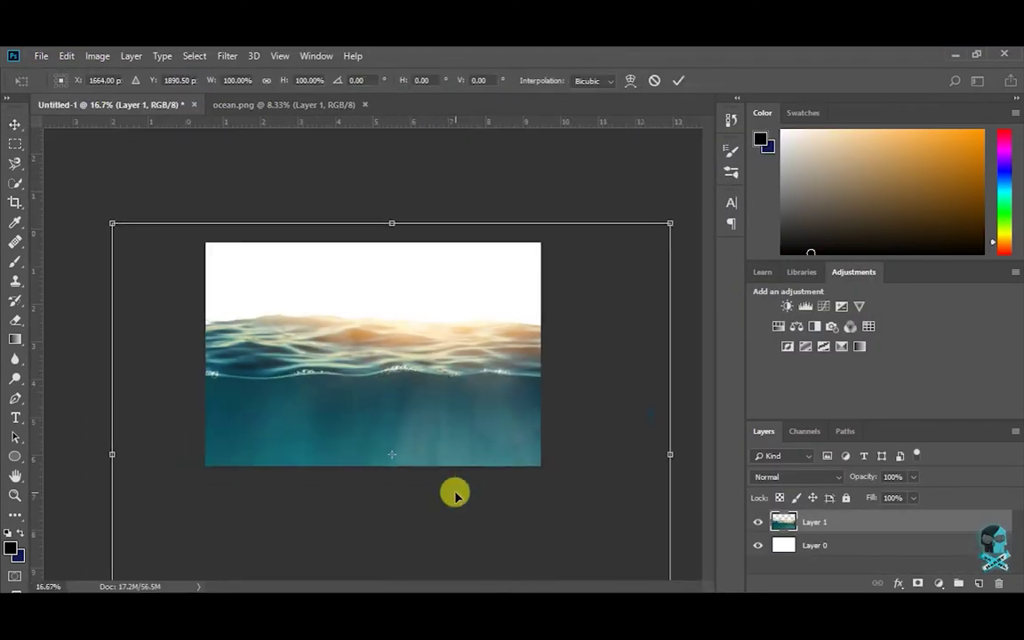
key("ctrl+minus")
left_click_drag(539, 282, 291, 496)
key("ctrl+0")
mouse_move(263, 351)
left_mouse_down()
mouse_move(315, 324)
mouse_move(401, 349)
left_mouse_up()
key("Return")
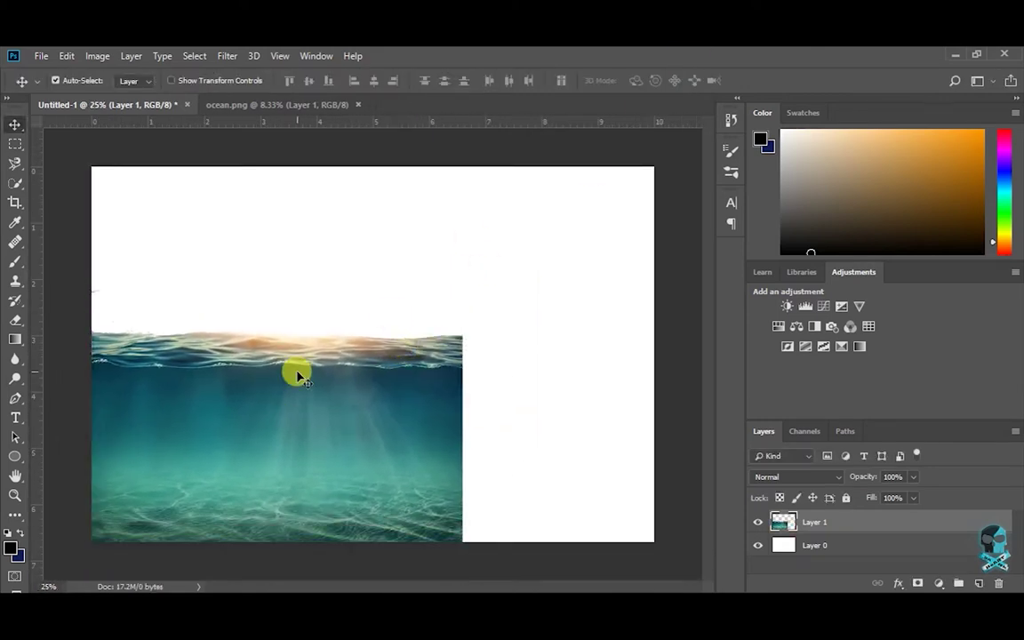
Step: Duplicate the ocean into the right half, soften the seam, stretch it, and merge both halves
left_click_drag(298, 376, 614, 377, "alt")
left_click_drag(275, 263, 320, 201)
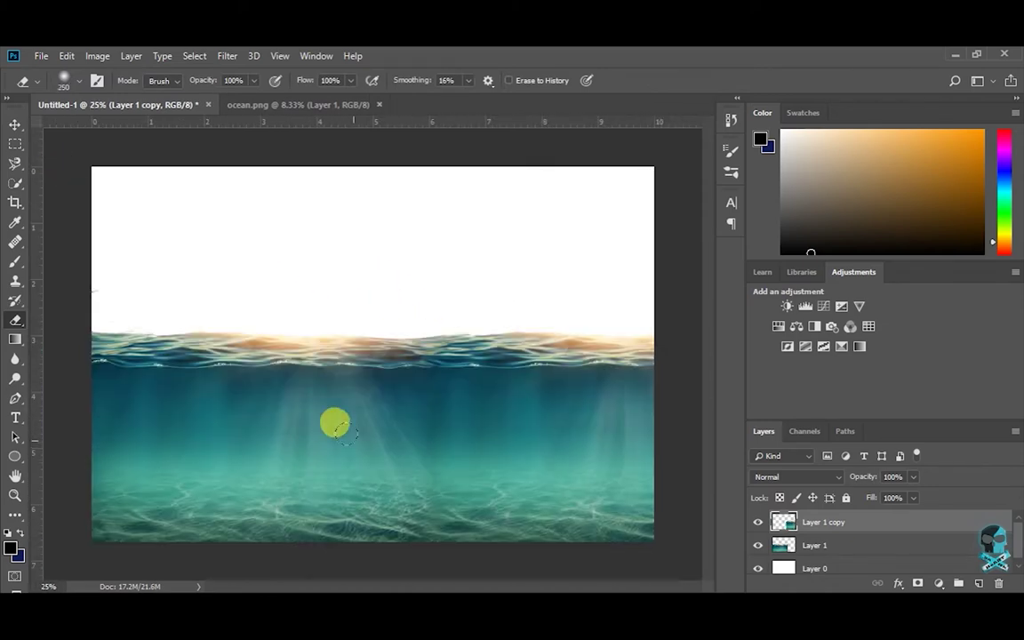
key("ctrl+minus")
key("ctrl+t")
mouse_move(644, 391)
left_mouse_down()
mouse_move(665, 400)
mouse_move(641, 392)
left_mouse_up()
key("Return")
left_click(818, 544, "shift")
key("ctrl+e")
Step: Shift the ocean's hue with a Hue/Saturation adjustment
left_click(98, 55)
left_click(355, 172)
mouse_move(742, 208)
left_mouse_down()
mouse_move(775, 213)
mouse_move(748, 230)
left_mouse_up()
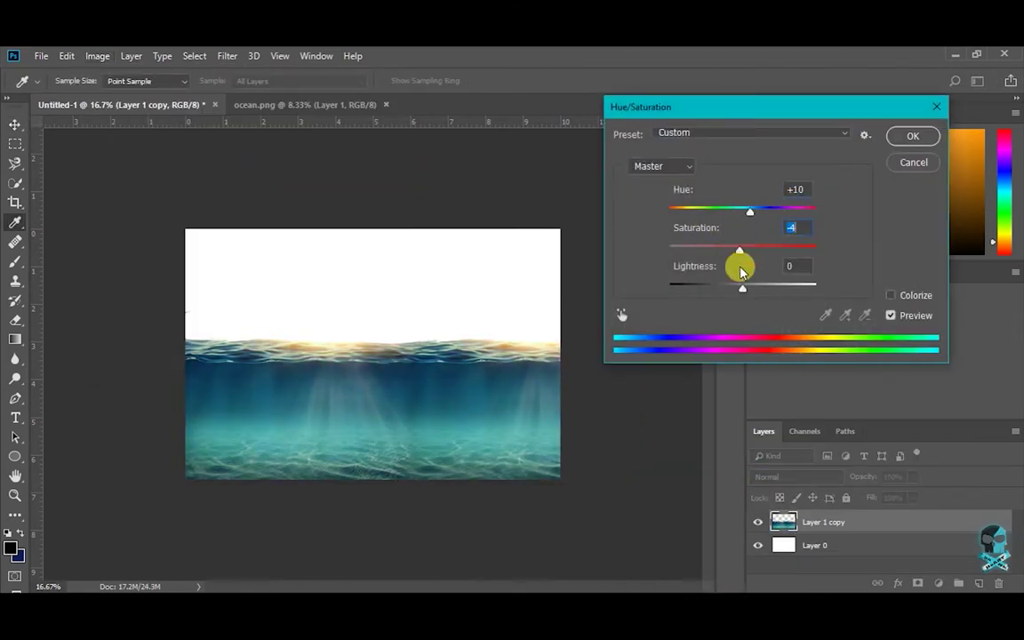
key("Return")
Step: Raise the ocean, fade its bottom edge with the eraser, and duplicate it downward
key("v")
left_click_drag(411, 407, 411, 391)
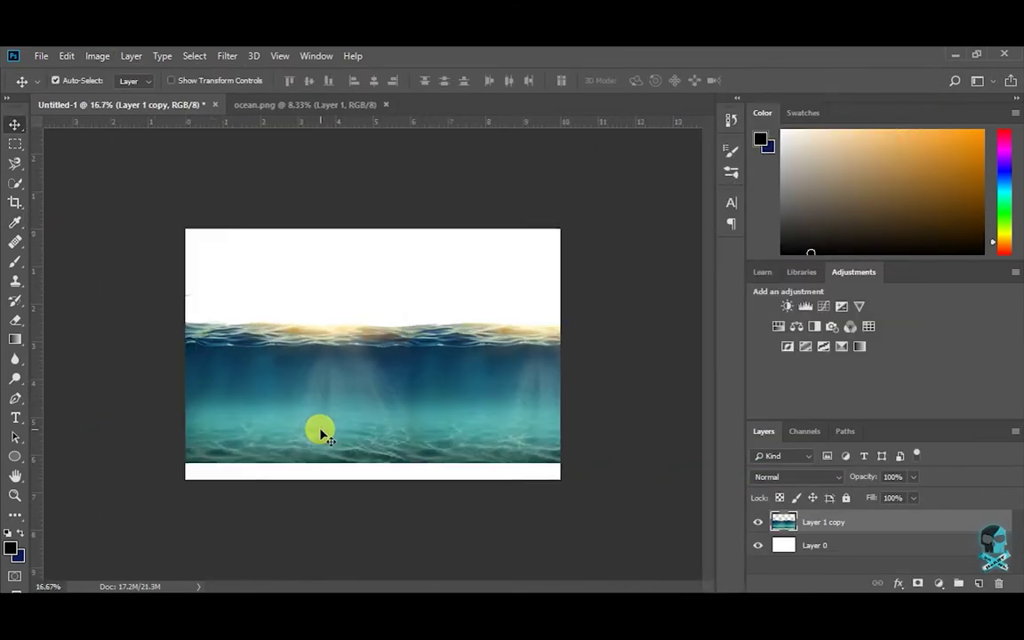
left_click(15, 320)
left_click_drag(91, 453, 622, 462)
key("v")
left_click_drag(392, 353, 401, 424)
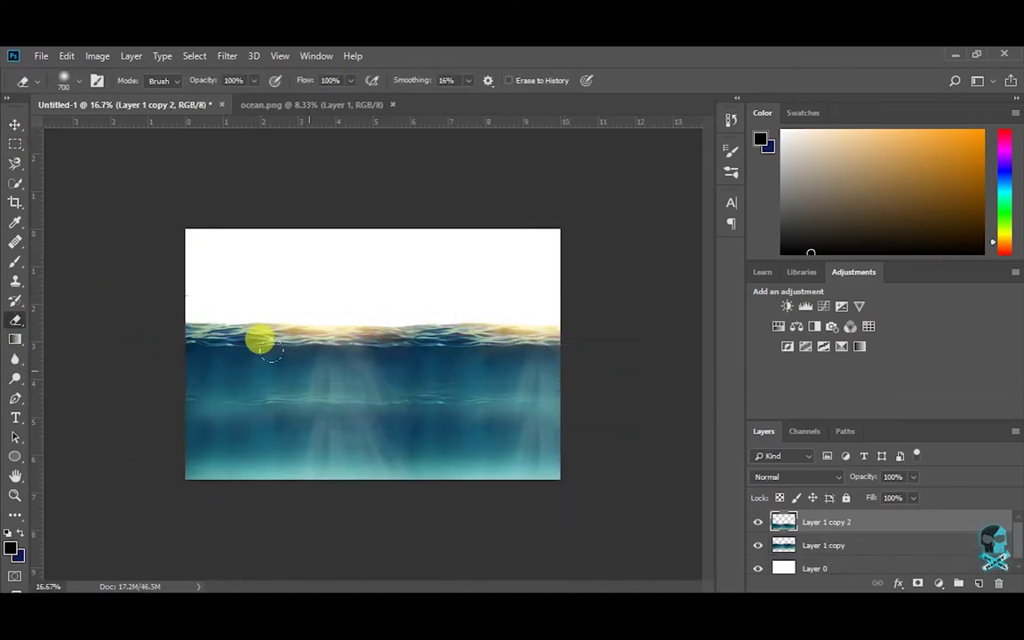
left_click(41, 55)
Step: Open the pirate ship image from Downloads and enlarge it slightly
left_click(63, 89)
left_click(160, 293)
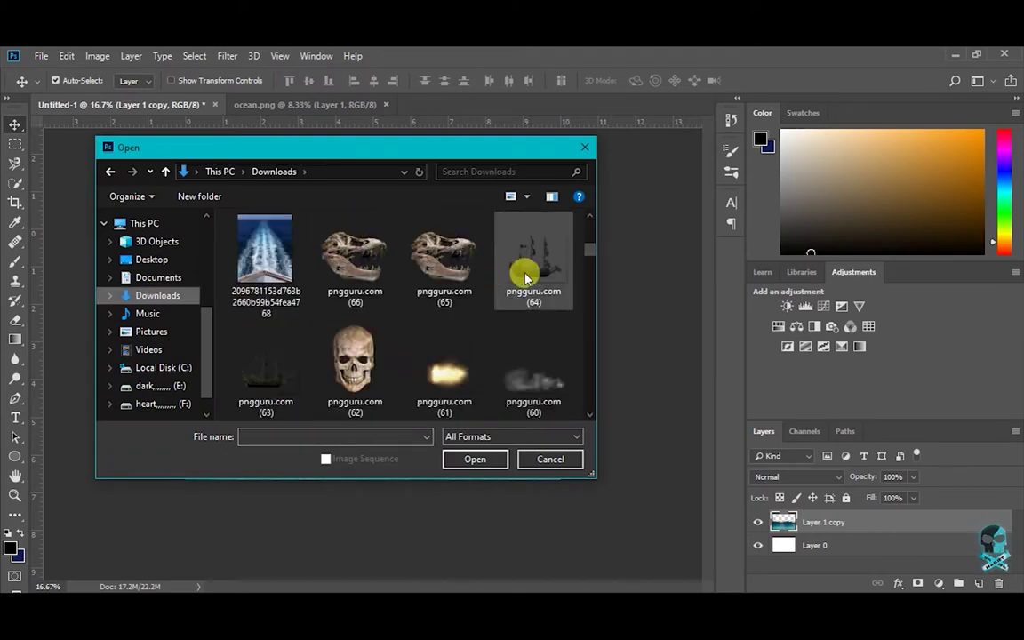
double_click(524, 267)
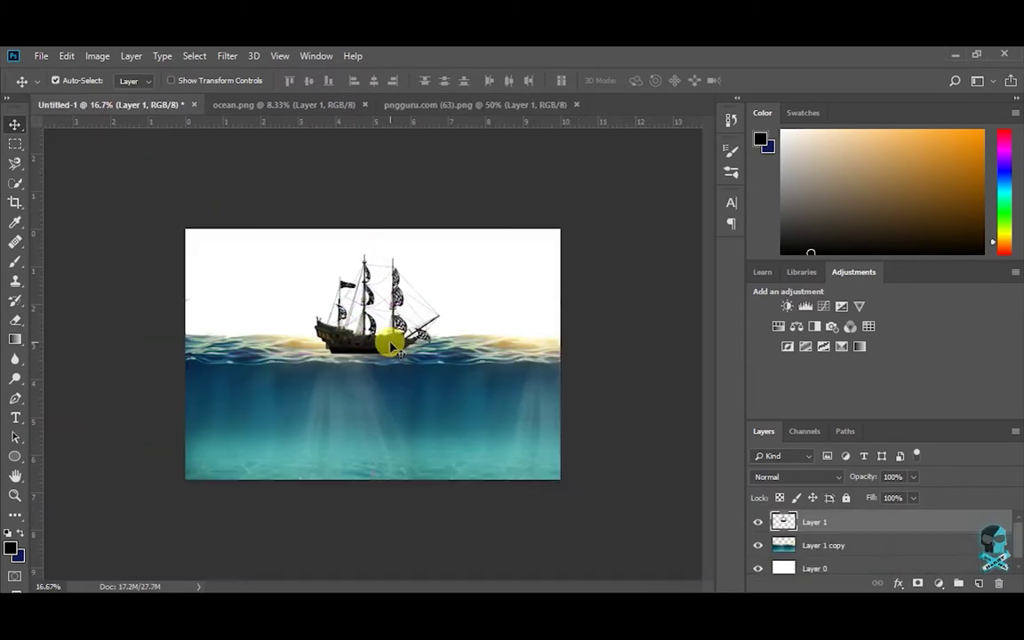
key("ctrl+t")
left_click_drag(445, 254, 454, 250)
key("Return")
Step: Lower the ocean layer slightly and enlarge the ship further on the waterline
left_click(841, 544, "shift")
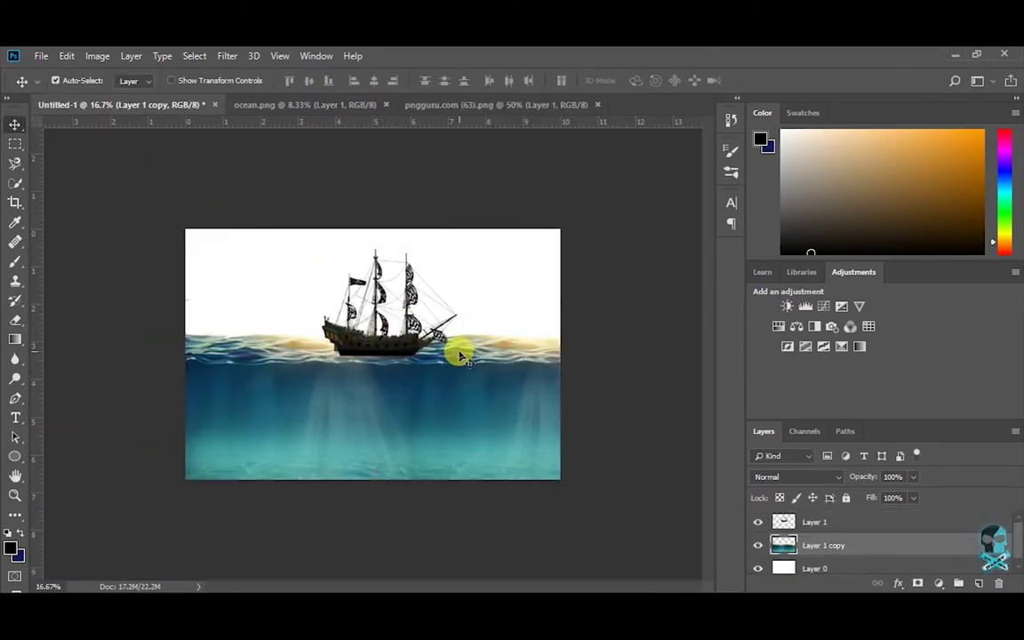
left_click_drag(423, 382, 423, 392)
key("ctrl+t")
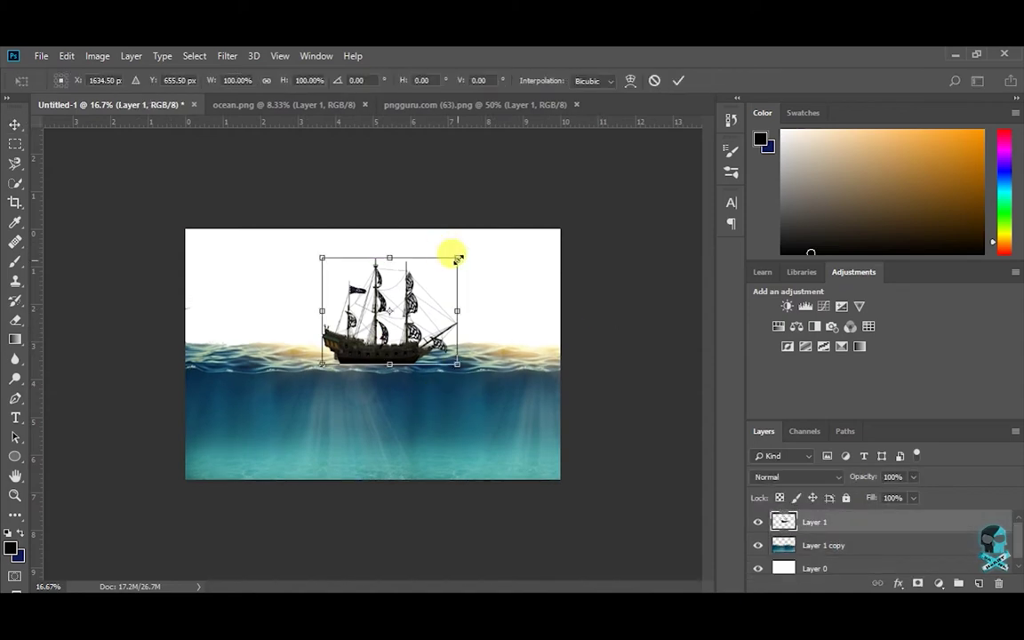
key("Return")
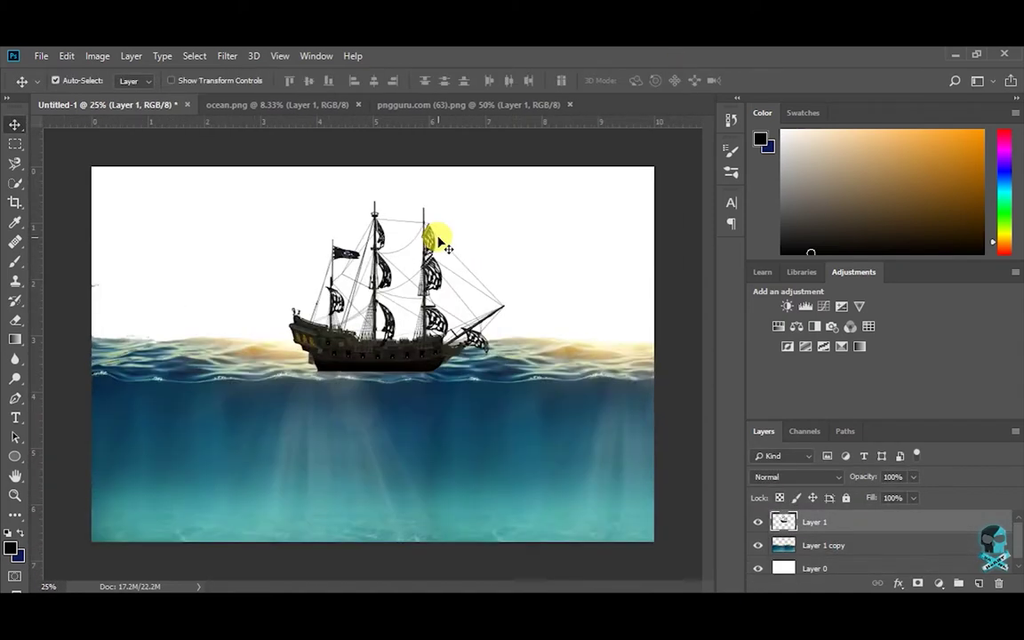
key("ctrl+o")
left_click(355, 251)
Step: Bring the dinosaur skull into the composite, rotated about 90° and shrunk over the ship
left_click(491, 457)
left_click_drag(193, 287, 393, 353)
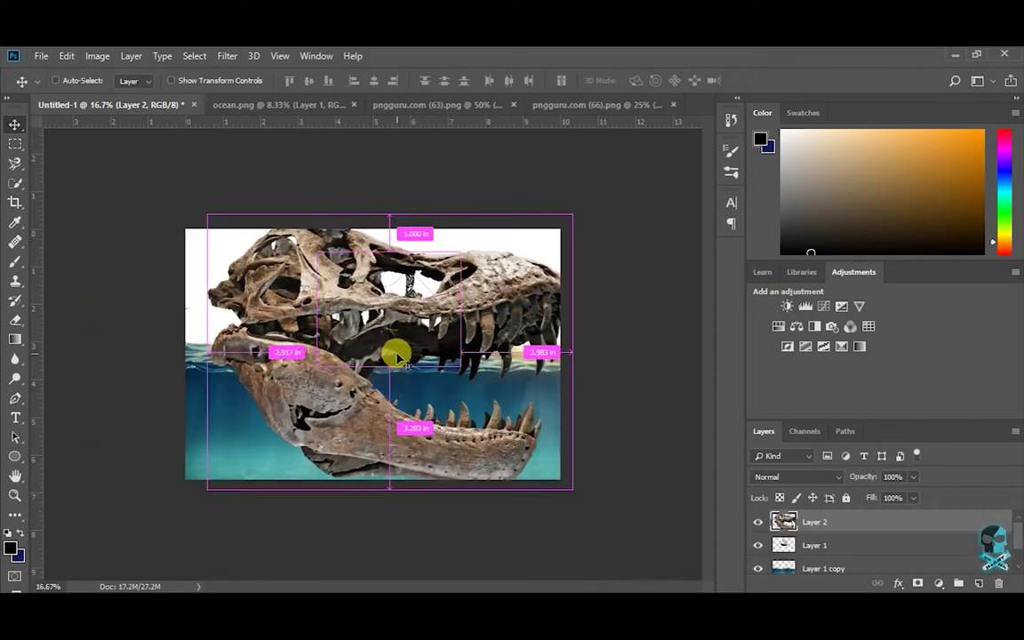
key("ctrl+t")
left_click_drag(573, 493, 468, 449)
left_click_drag(525, 167, 346, 417)
mouse_move(329, 480)
left_mouse_down()
mouse_move(401, 366)
mouse_move(400, 395)
mouse_move(425, 382)
left_mouse_up()
key("Return")
key("ctrl+plus")
Step: Shrink the skull to fit below the ship and lower its opacity to 74%
key("ctrl+e")
key("ctrl+t")
left_click_drag(499, 193, 487, 208)
key("Return")
left_click_drag(915, 493, 888, 493)
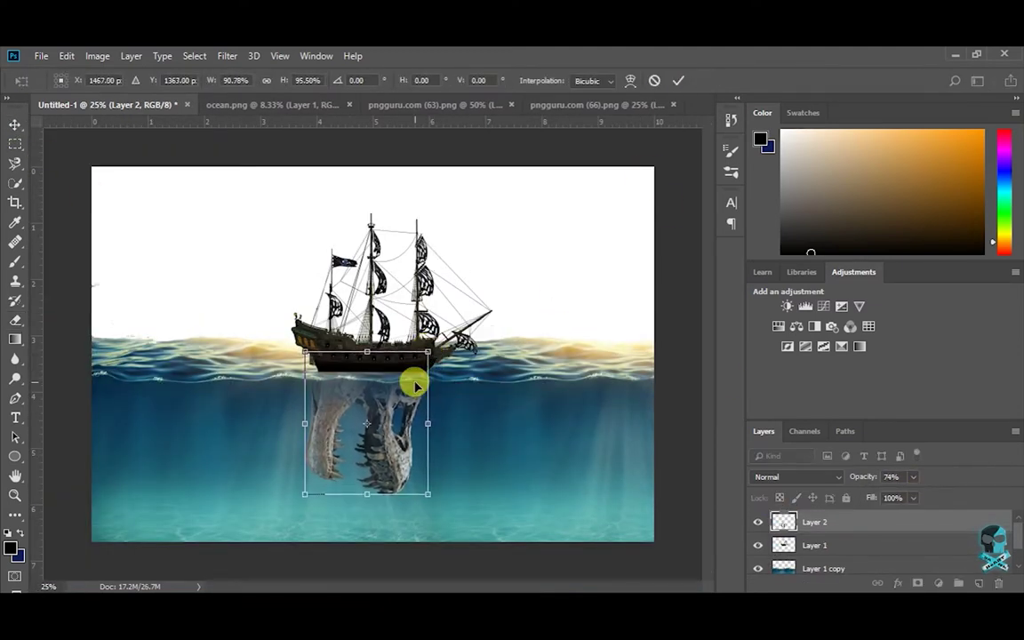
right_click(415, 384)
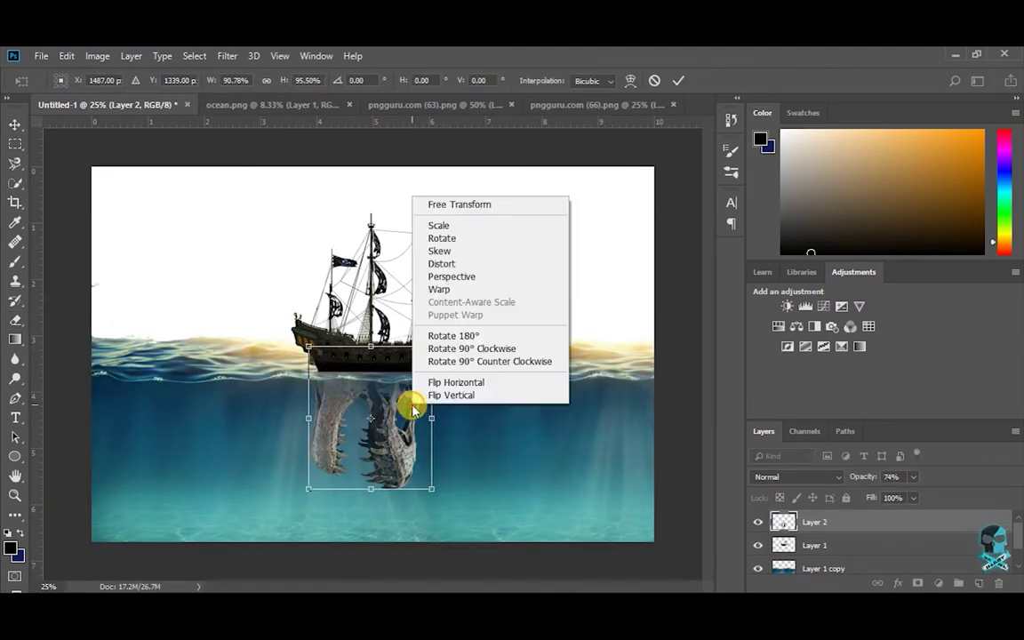
key("Escape")
key("Return")
key("ctrl+minus")
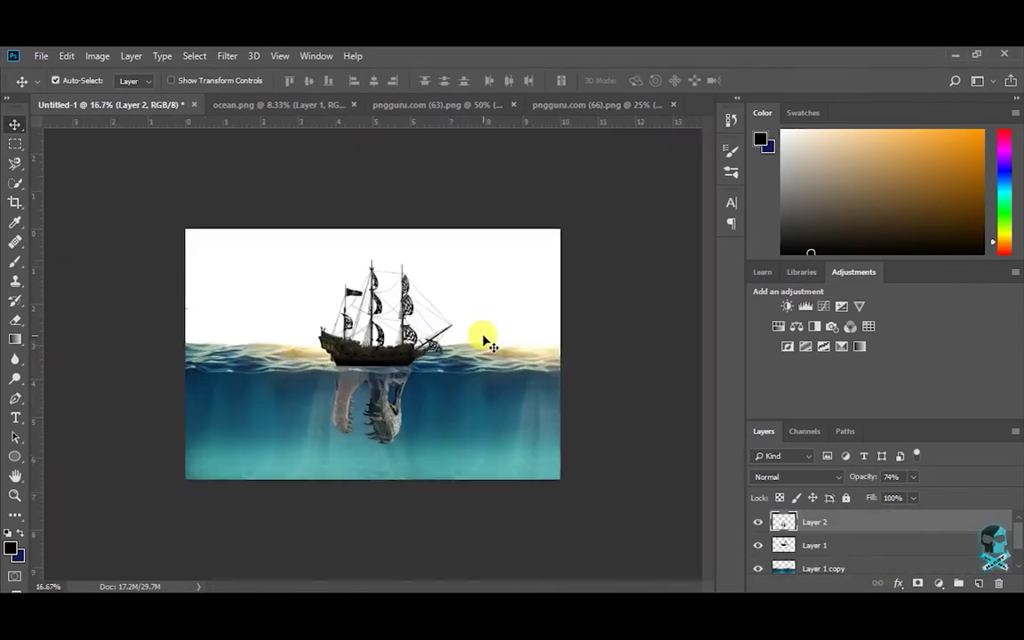
key("ctrl+1")
left_click(425, 350)
key("e")
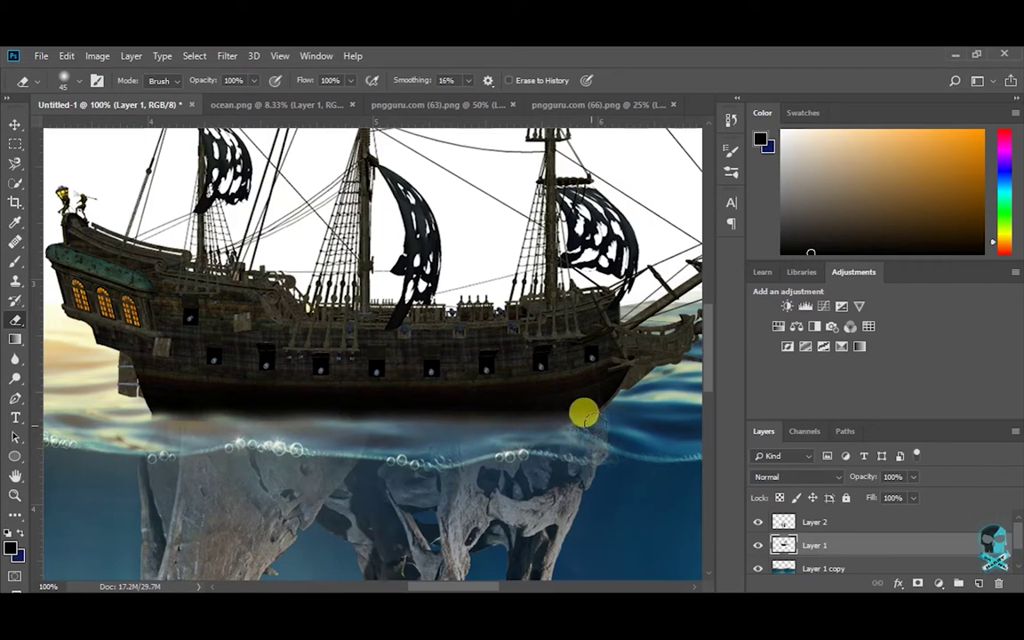
Step: Erase along the hull on the skull layer and reposition the ship above the skull
key("v")
key("ctrl+minus")
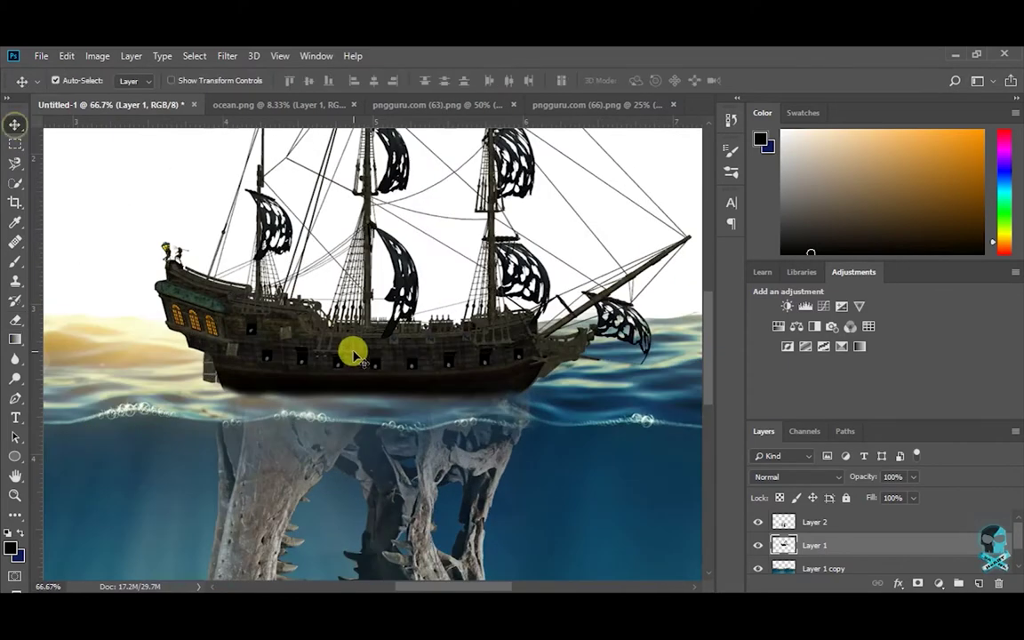
key("ctrl+minus")
key("alt+bracketright")
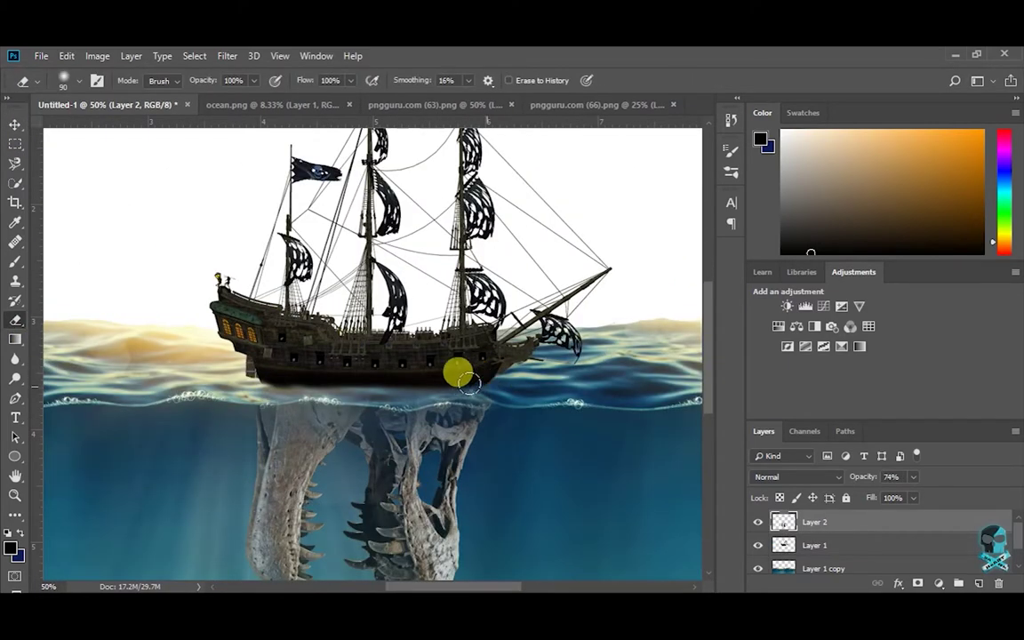
key("ctrl+minus")
key("alt+bracketleft")
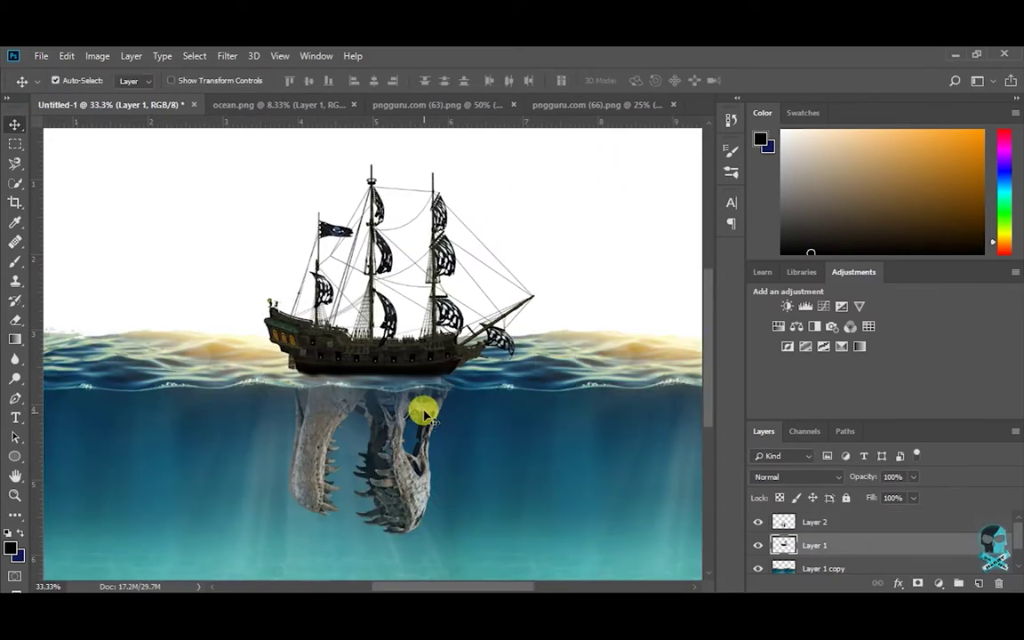
left_click_drag(468, 372, 388, 359)
Step: Retouch the waterline on the ocean layer beneath the ship's hull
key("ctrl+plus")
key("ctrl+plus")
key("ctrl+plus")
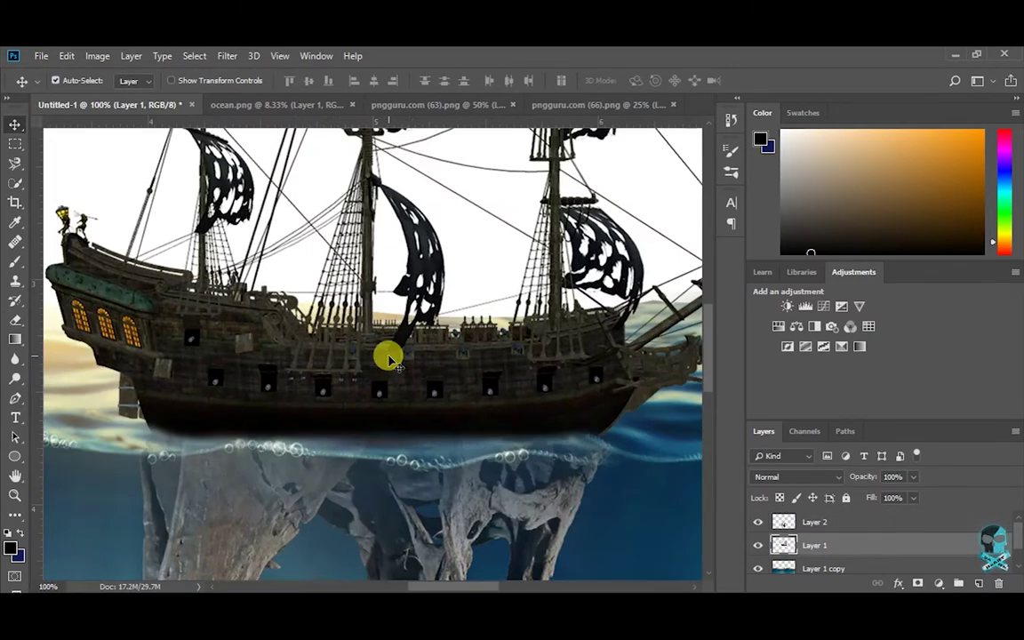
key("alt+bracketleft")
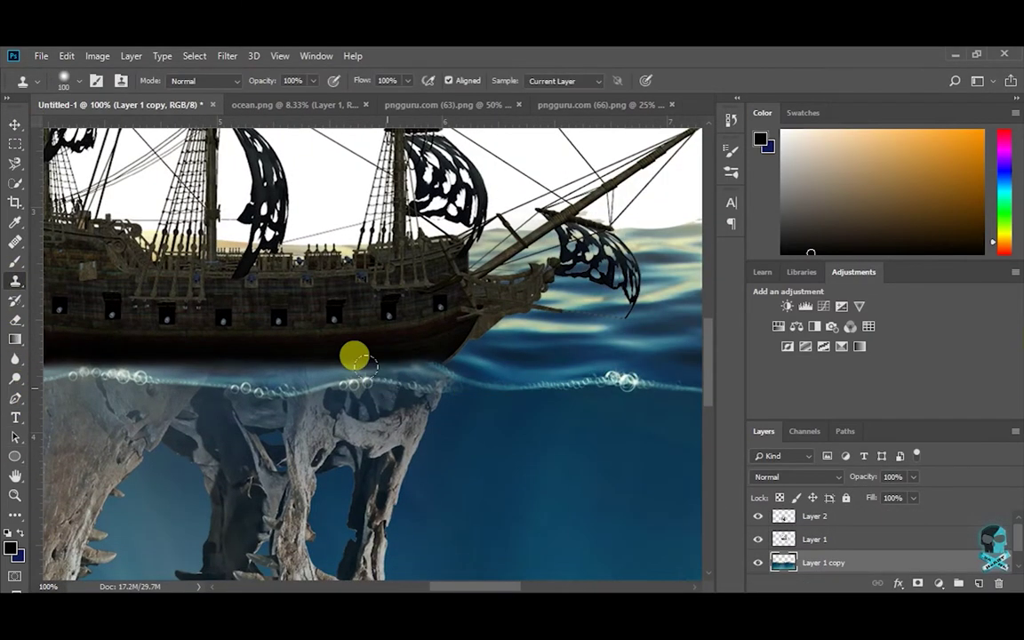
key("ctrl+minus")
key("ctrl+minus")
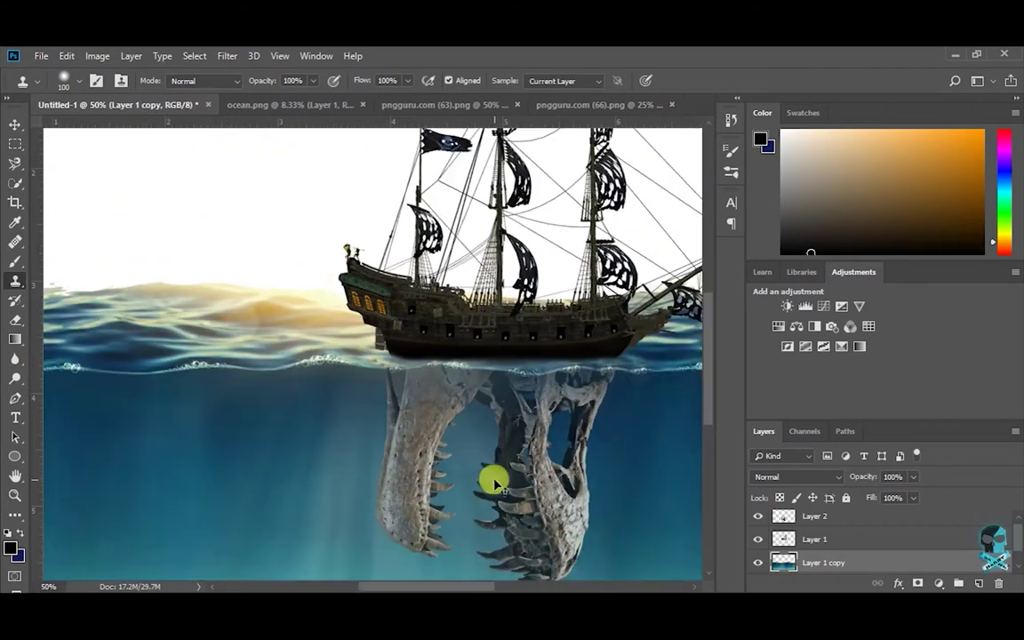
key("ctrl+minus")
key("ctrl+minus")
key("v")
key("alt+bracketright")
key("alt+bracketright")
left_click(96, 55)
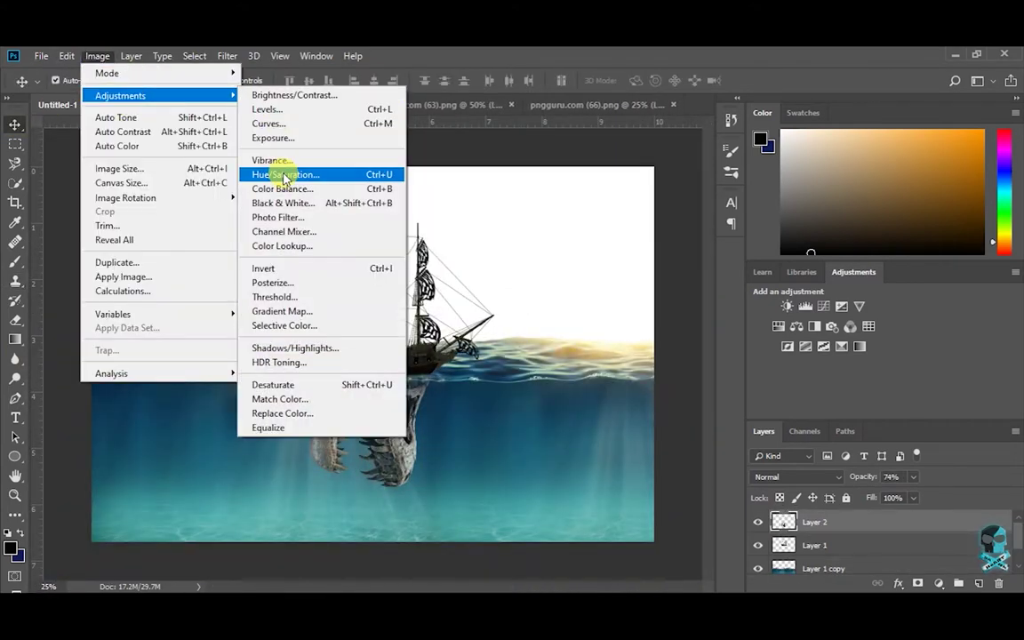
Step: Apply Hue/Saturation tweaks to the skull and a hue shift to the ship
left_click(275, 172)
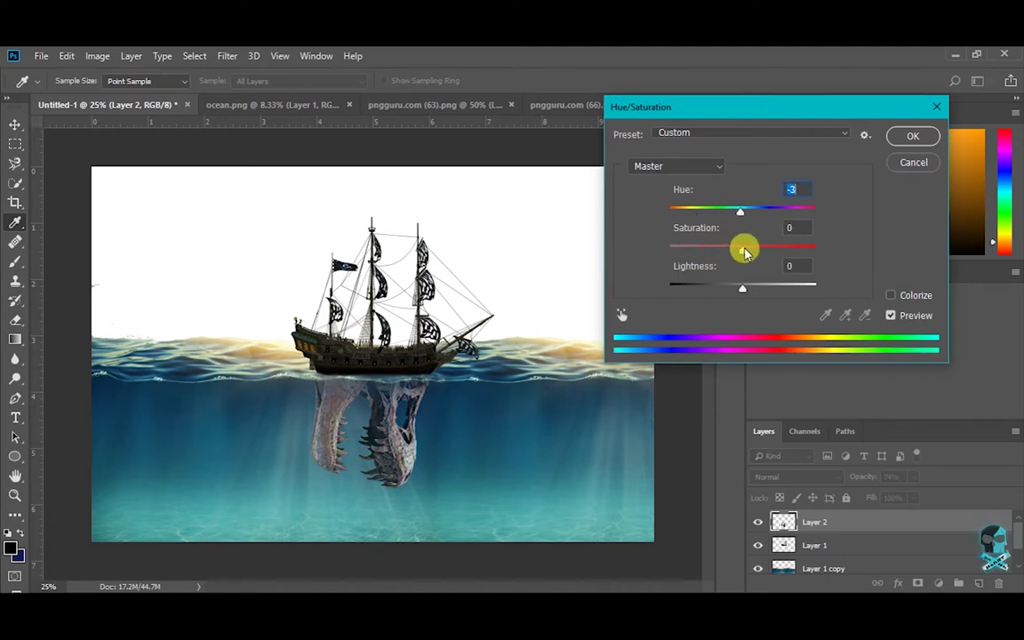
key("Return")
key("alt+bracketleft")
key("ctrl+u")
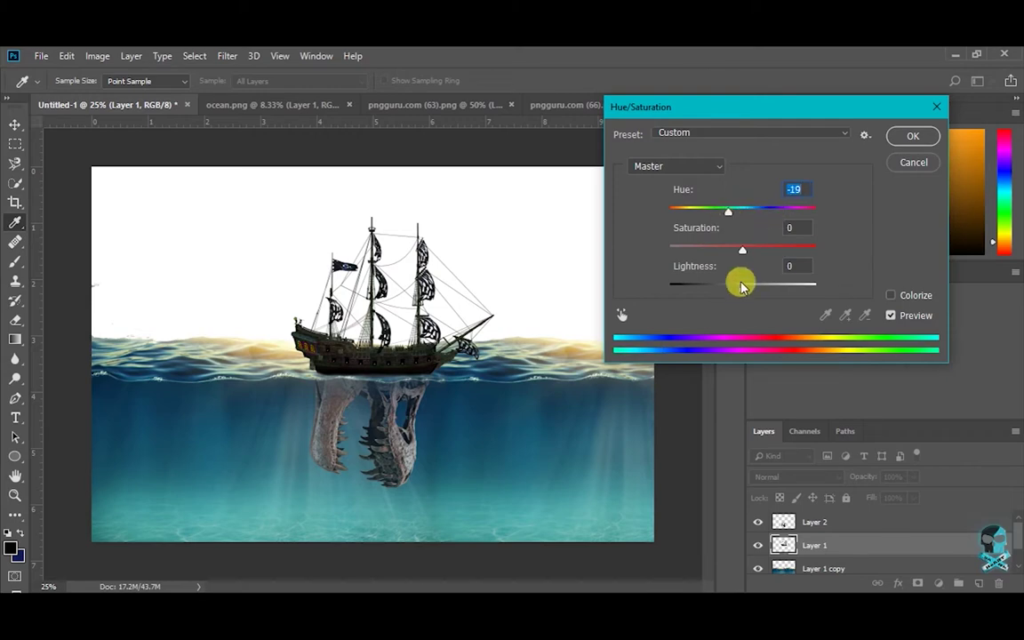
left_click(916, 140)
Step: Darken the skull with Hue/Saturation, lowering Lightness to -30
key("ctrl+plus")
key("alt+bracketright")
left_click(97, 55)
key("ctrl+u")
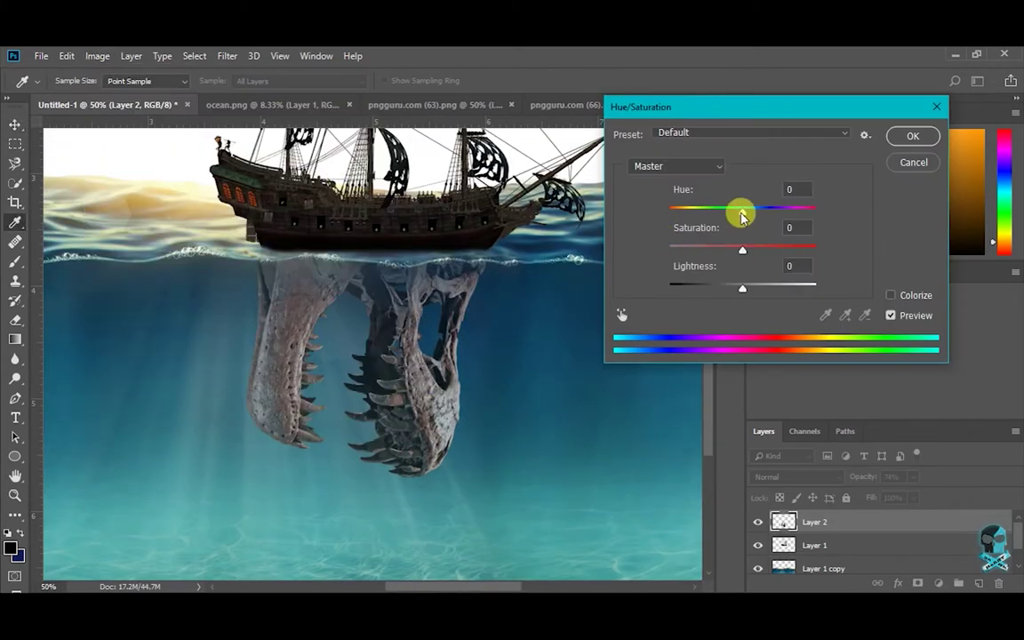
left_click_drag(742, 287, 720, 285)
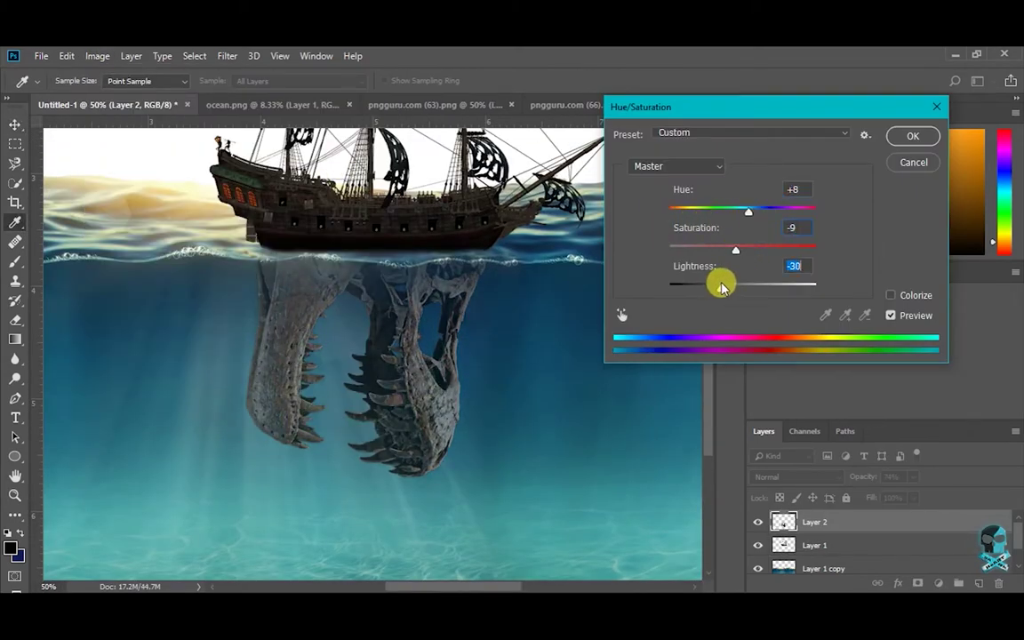
key("Return")
key("v")
scroll(539, 331, "down", 3)
key("ctrl+minus")
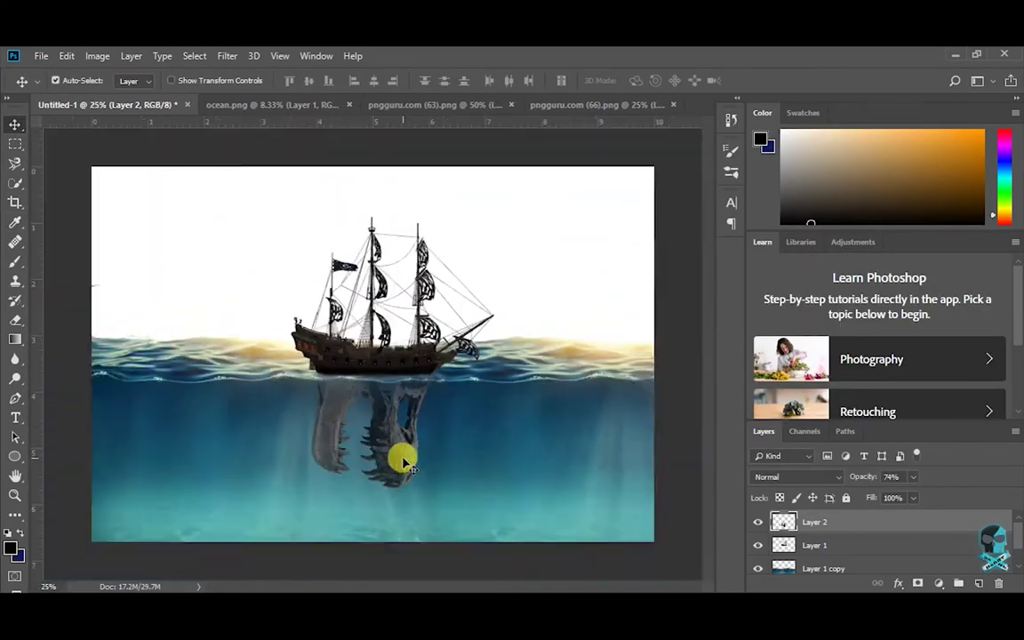
Step: Open pngguru.com (8) from the F: drive Backgrounds folder and drag it into the composite
left_click(41, 56)
left_click(62, 87)
left_click(166, 382)
double_click(358, 251)
scroll(423, 308, "down", 3)
scroll(423, 311, "up", 2)
left_click(444, 356)
left_click(475, 458)
left_click_drag(355, 311, 638, 150)
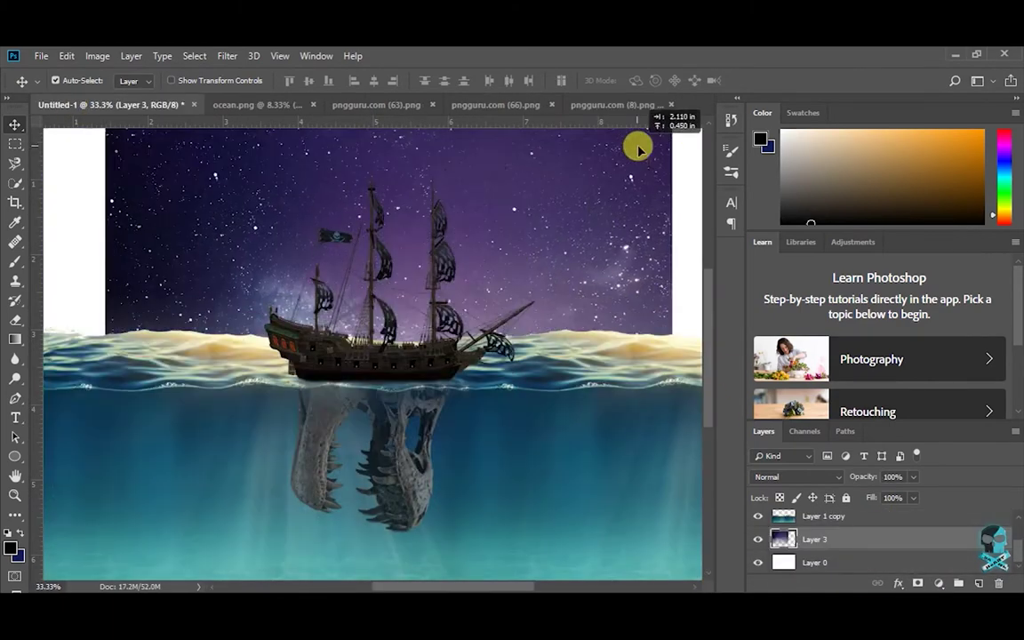
Step: Stretch the starry sky layer wider and taller to fill the top of the canvas
key("ctrl+minus")
key("ctrl+minus")
key("ctrl+t")
mouse_move(531, 221)
left_mouse_down()
mouse_move(502, 234)
mouse_move(533, 267)
mouse_move(368, 264)
mouse_move(356, 217)
mouse_move(555, 244)
mouse_move(550, 354)
mouse_move(456, 257)
left_mouse_up()
key("Return")
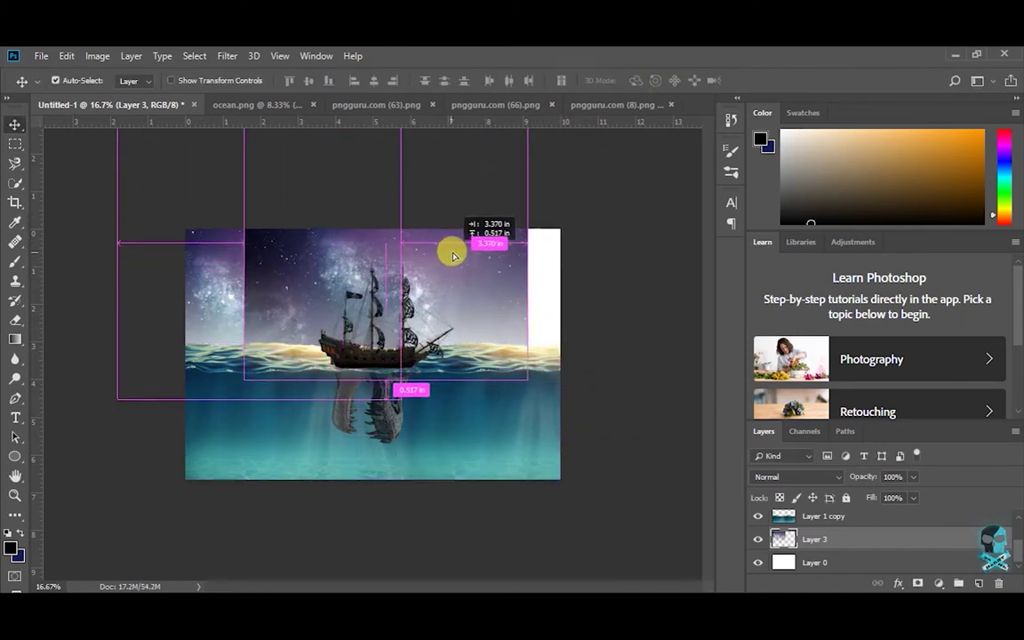
Step: Shift the sky's hue to -72 and lower its saturation and lightness
key("ctrl+minus")
left_click(97, 55)
left_click(369, 171)
mouse_move(742, 207)
left_mouse_down()
mouse_move(753, 213)
mouse_move(705, 213)
left_mouse_up()
left_click_drag(742, 250, 731, 250)
left_click_drag(742, 287, 734, 289)
key("Return")
key("v")
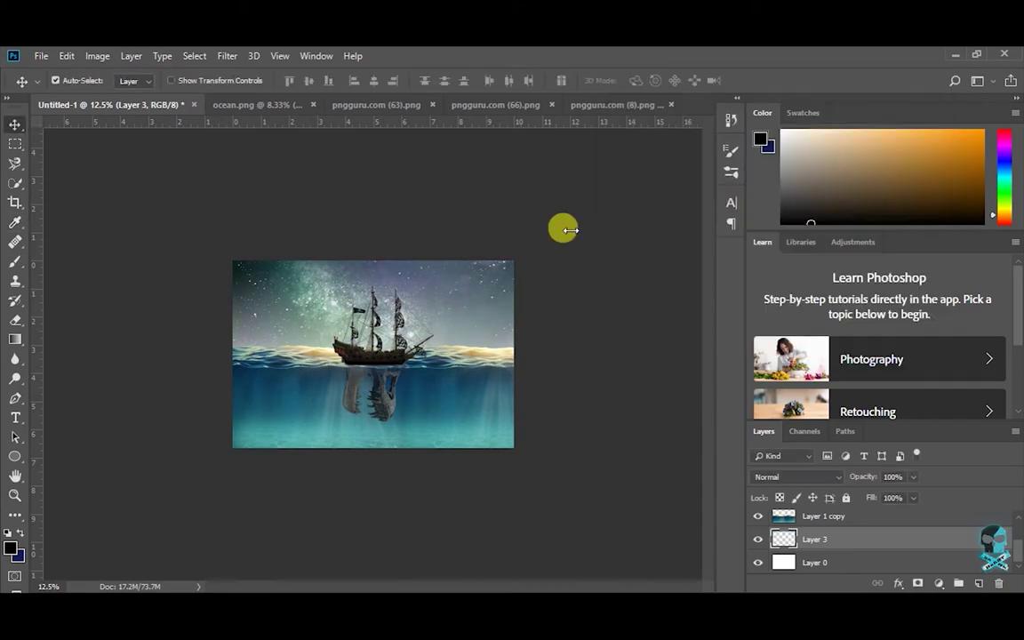
key("ctrl+plus")
left_click(41, 56)
Step: Open mooons1-1 from the Space sky folder and enlarge it to 221% behind the ship
left_click(49, 85)
left_click(165, 173)
double_click(423, 319)
left_click(263, 252)
left_click(474, 458)
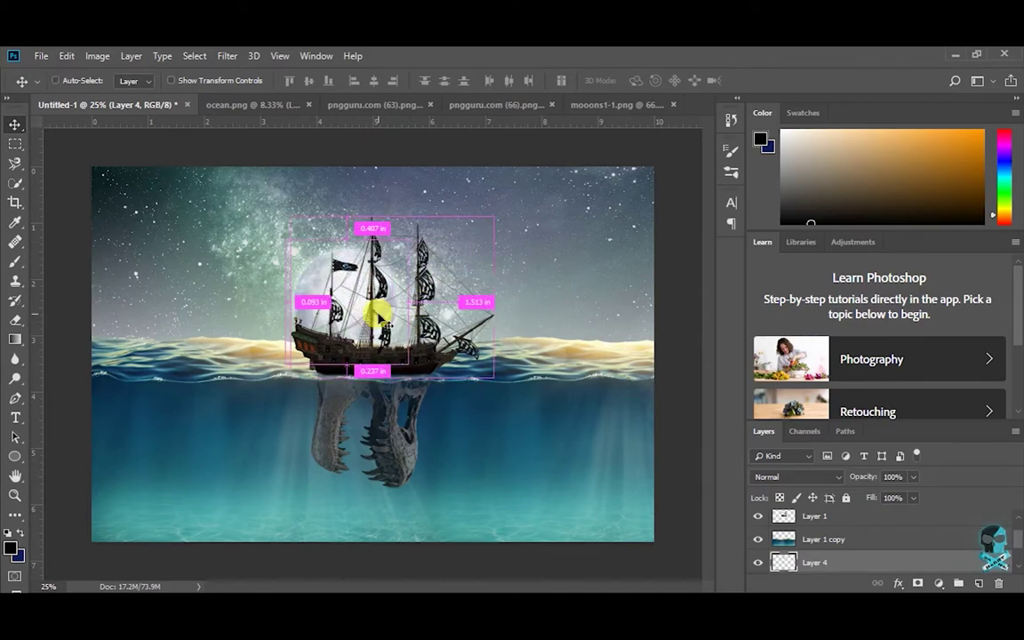
key("ctrl+t")
left_click_drag(498, 258, 485, 297)
key("ctrl+minus")
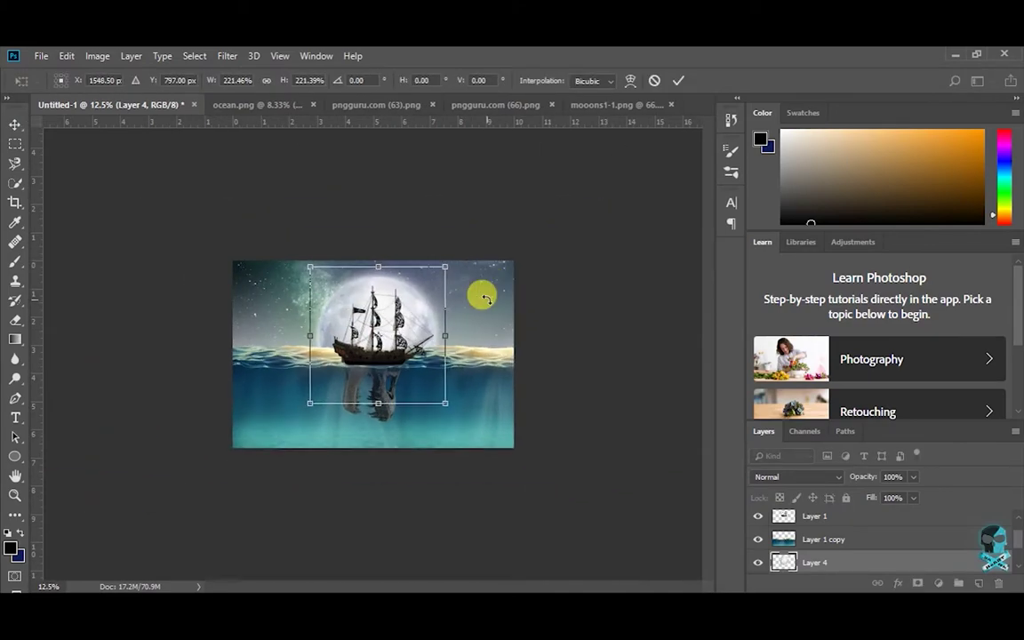
key("Return")
key("ctrl+plus")
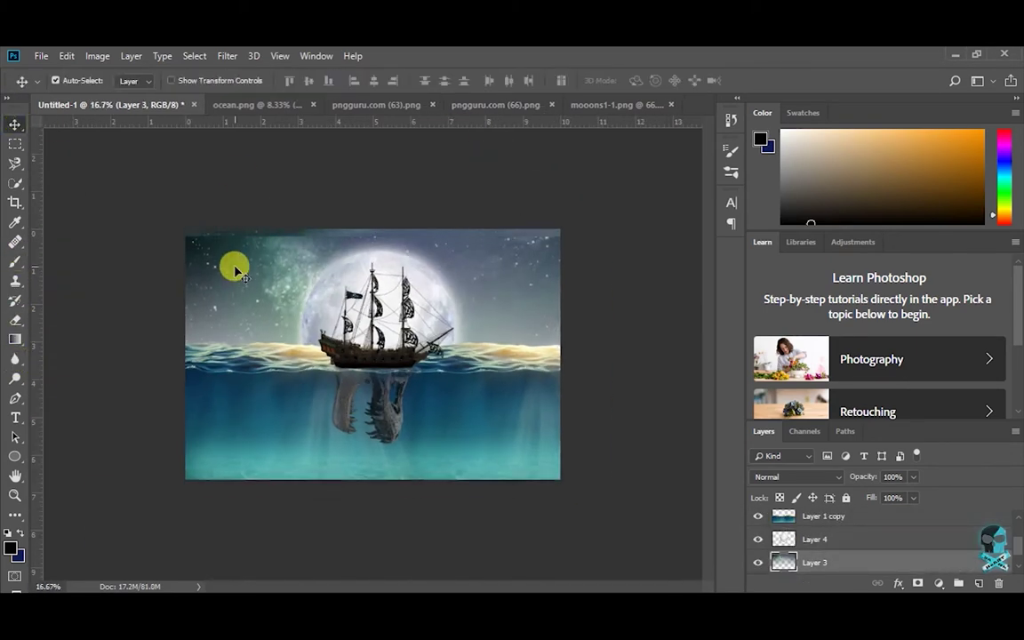
left_click(97, 55)
Step: Set the sky's Hue/Saturation to Hue +3 and Lightness -16
left_click(244, 138)
left_click_drag(743, 288, 730, 288)
left_click_drag(743, 209, 744, 214)
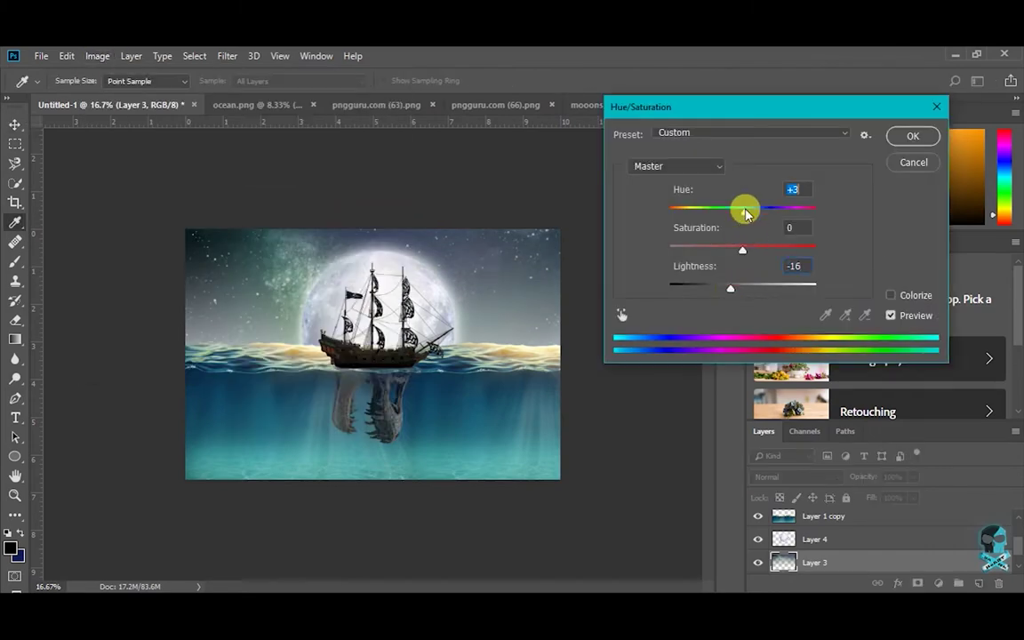
left_click(891, 142)
Step: Adjust the sky's Color Balance, then zoom the canvas in to 33%
left_click(98, 55)
left_click(286, 188)
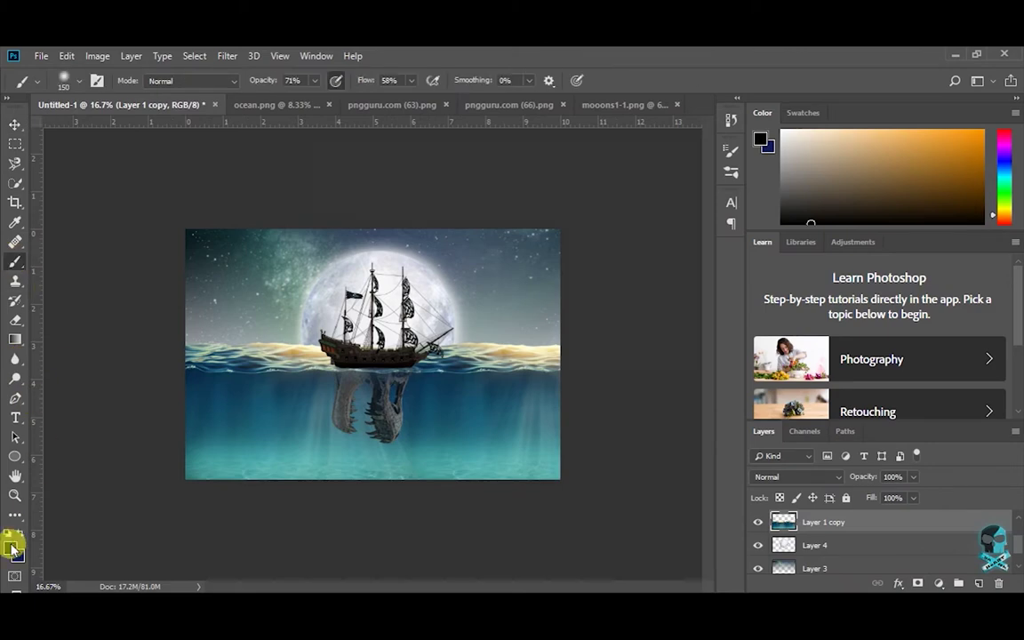
key("ctrl+plus")
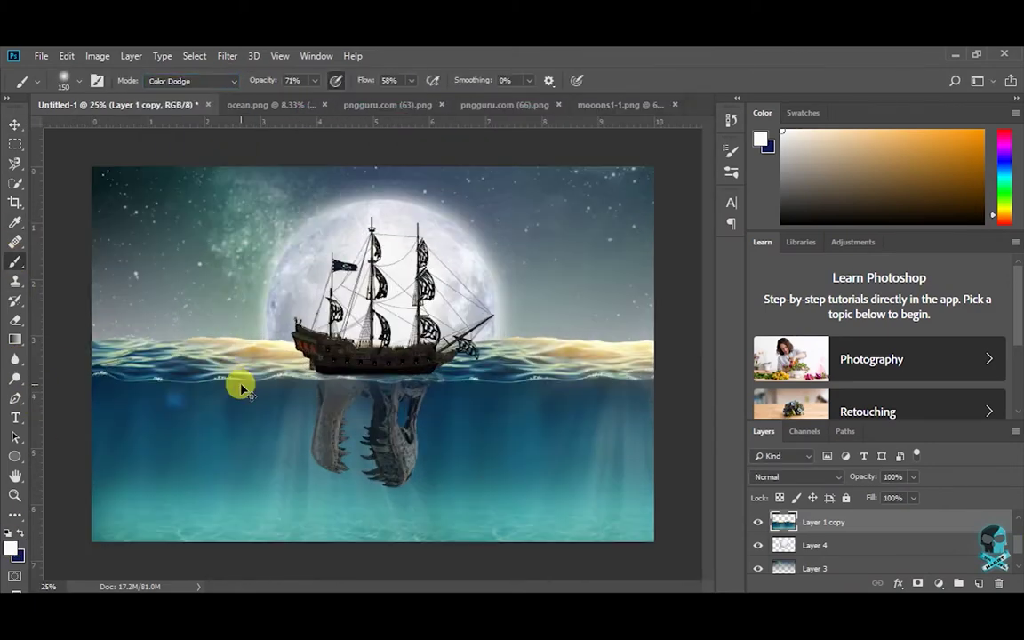
key("ctrl+plus")
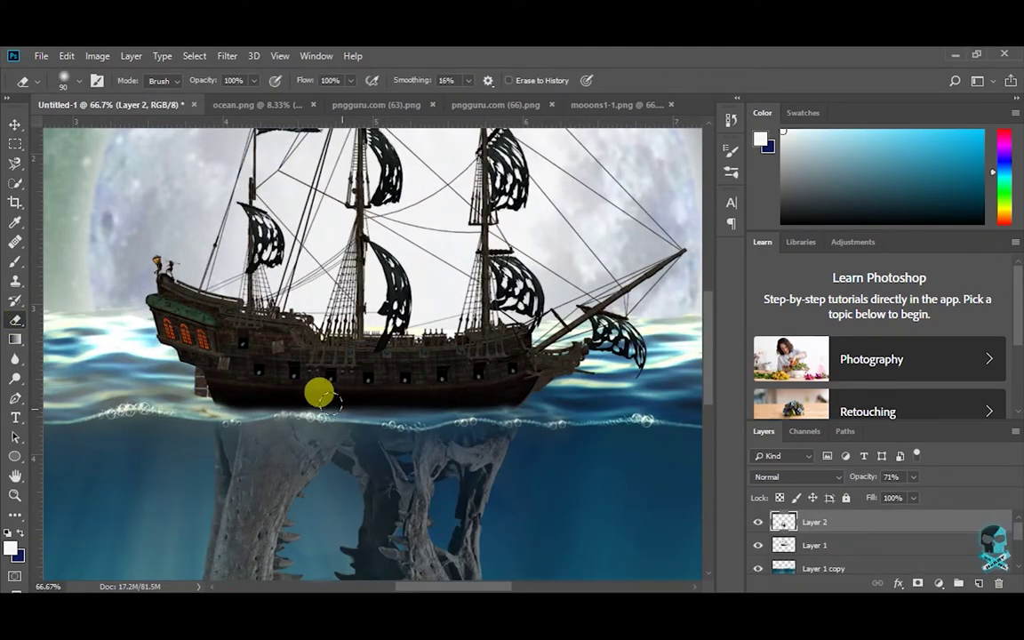
Step: Erase Layer 2 along the waterline at the top of the skull with an enlarged eraser brush
scroll(246, 393, "down", 1)
scroll(191, 415, "up", 1)
scroll(231, 206, "up", 1)
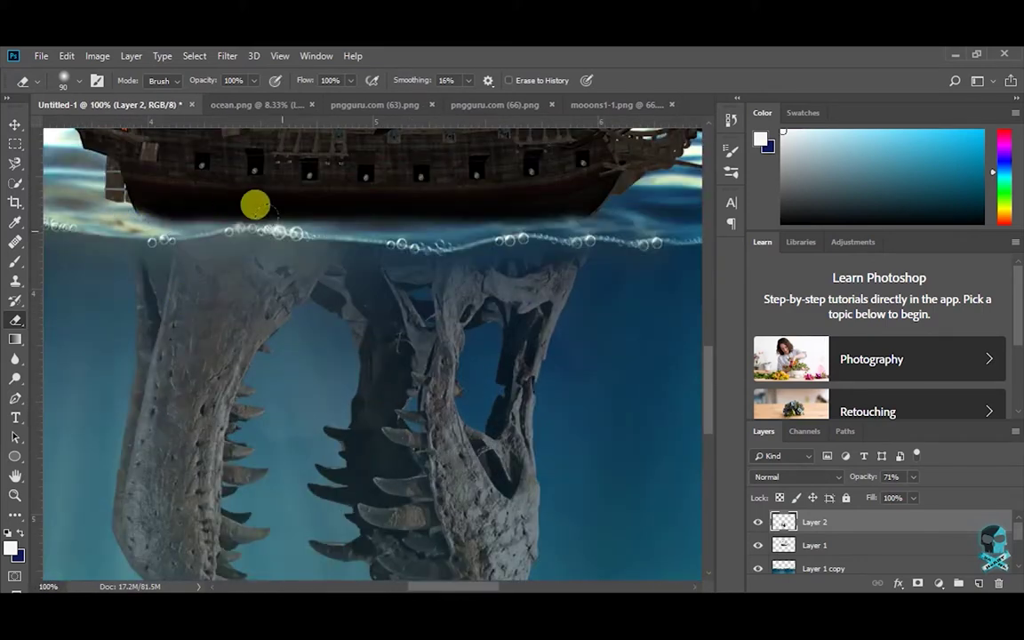
scroll(224, 212, "down", 2)
scroll(274, 227, "up", 4)
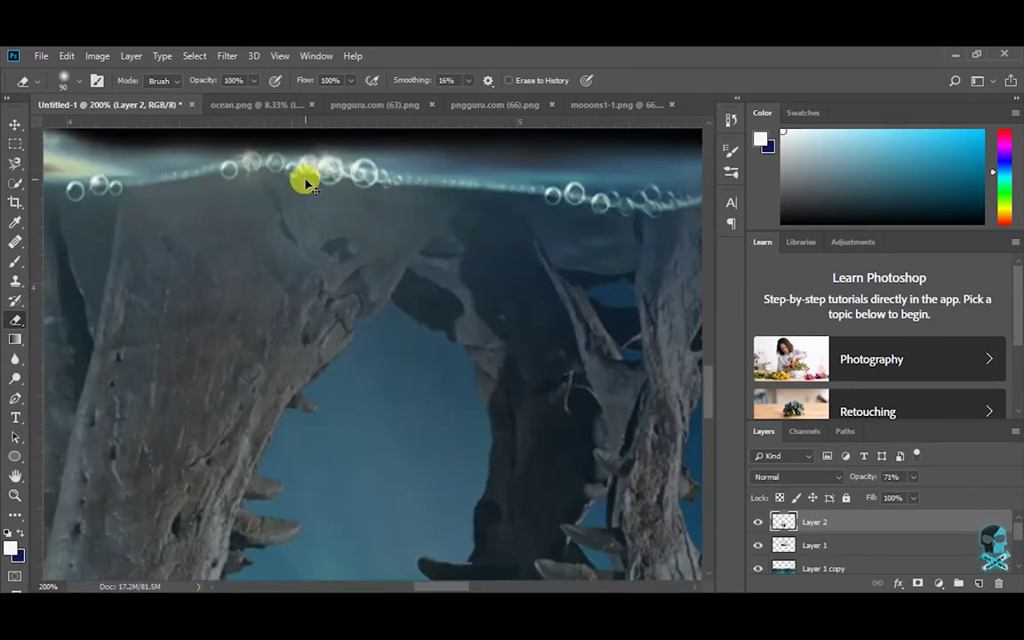
scroll(305, 184, "down", 1)
key("bracketright")
key("bracketright")
scroll(602, 264, "down", 1)
scroll(665, 274, "down", 1)
scroll(578, 338, "down", 1)
scroll(578, 337, "down", 1)
Step: With Layer 2 hidden, clone water texture on the ocean layer, then show Layer 2 again
key("alt+bracketleft")
key("alt+bracketleft")
scroll(590, 351, "up", 3)
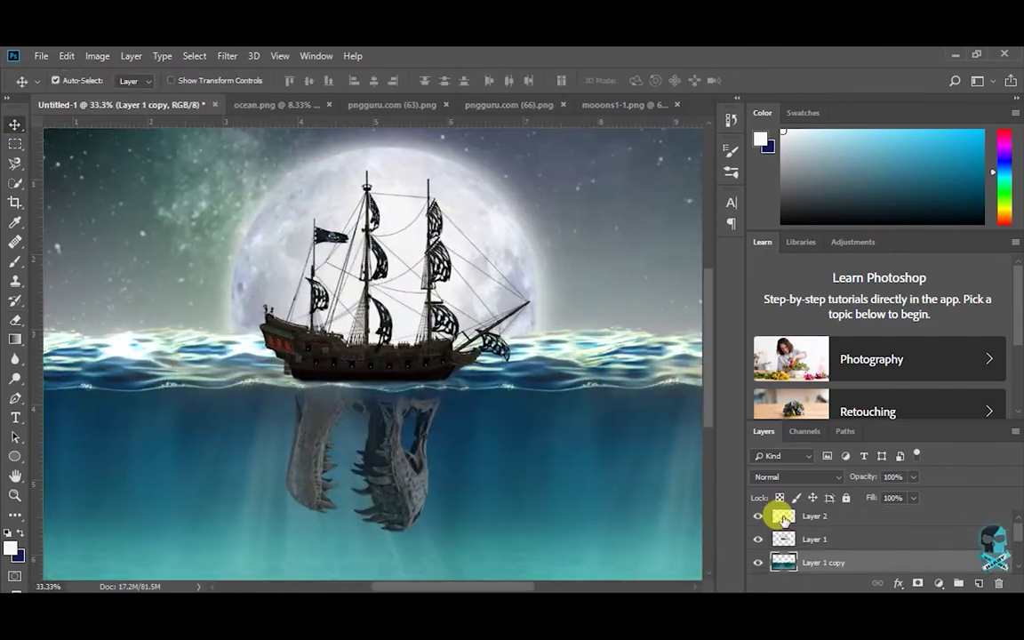
left_click(757, 515)
scroll(393, 452, "up", 2)
left_click(15, 281)
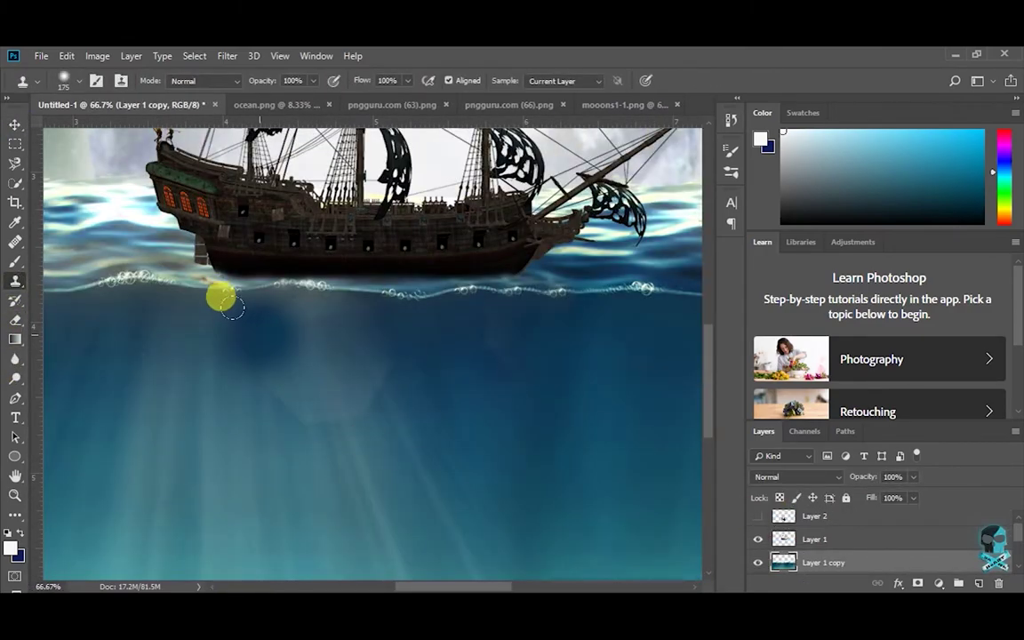
left_click(755, 516)
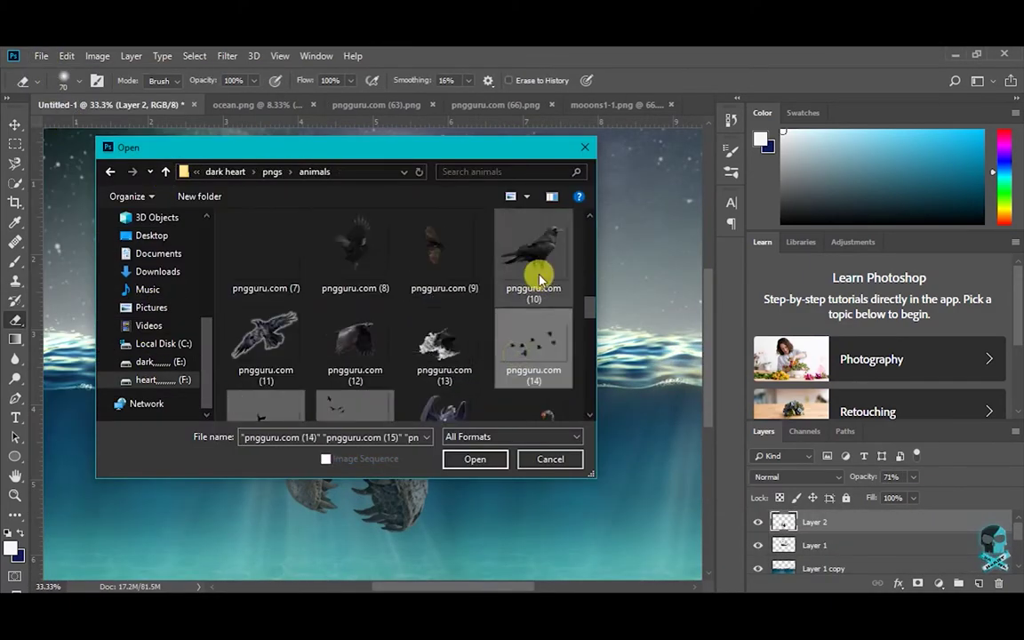
Step: Open the bird images, place flocks around the moon and bowsprit, and shrink the Layer 10 flock to 64%
key("Return")
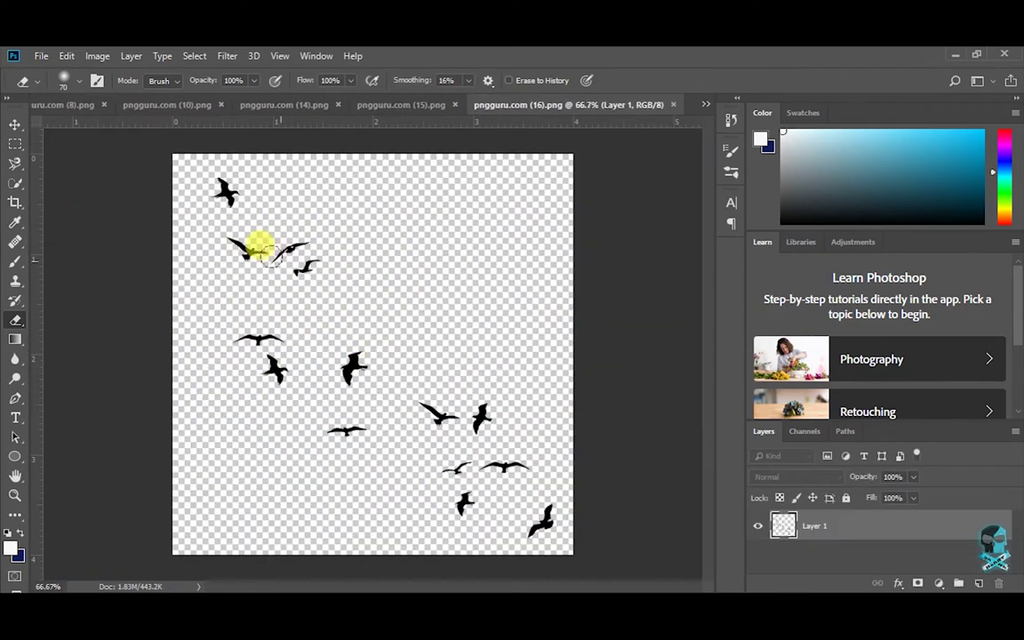
left_click_drag(45, 107, 338, 242)
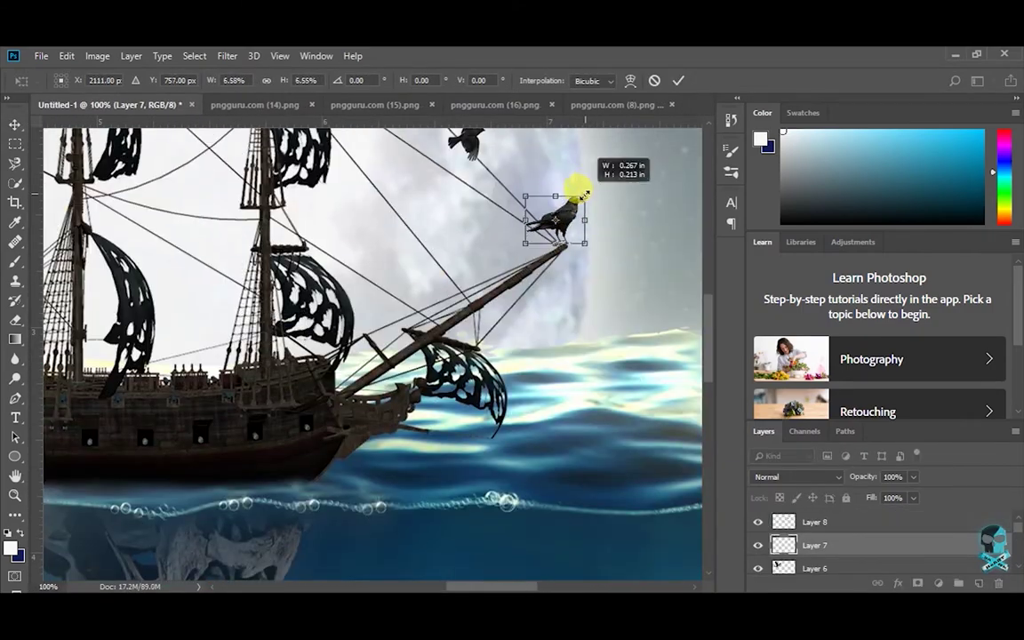
key("ctrl+plus")
key("ctrl+plus")
key("ctrl+plus")
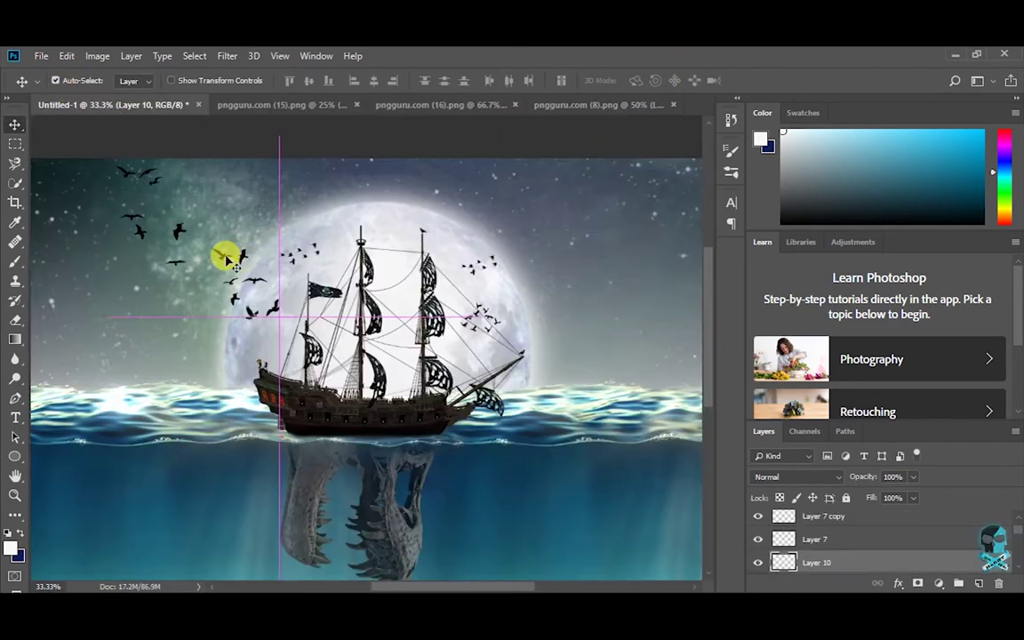
key("ctrl+t")
left_click_drag(277, 164, 203, 191)
left_click(678, 83)
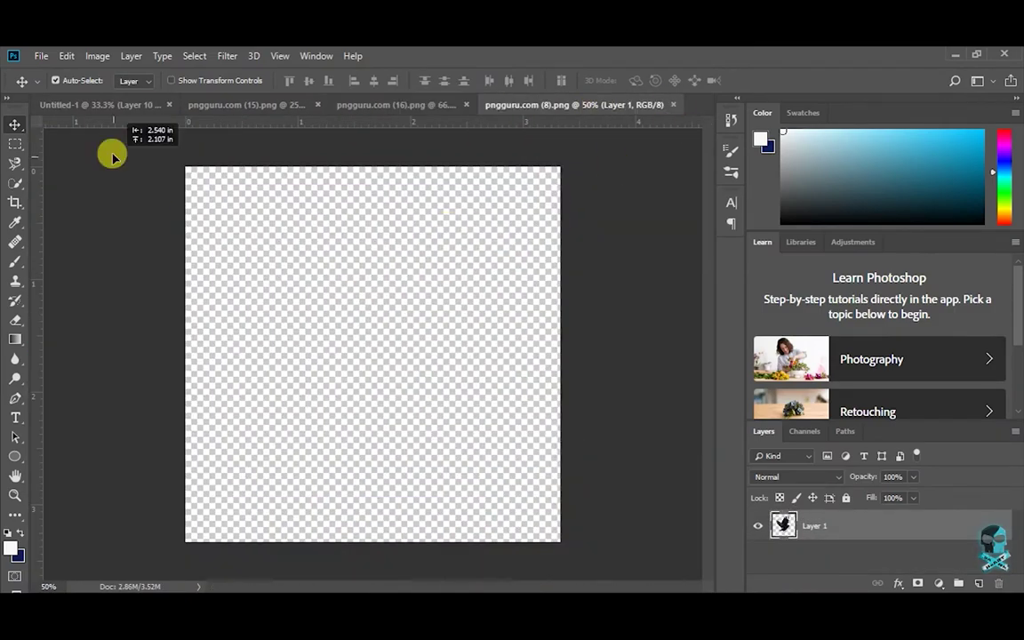
Step: Place a large crow image at the left edge of the composite as Layer 11
left_click_drag(113, 158, 213, 313)
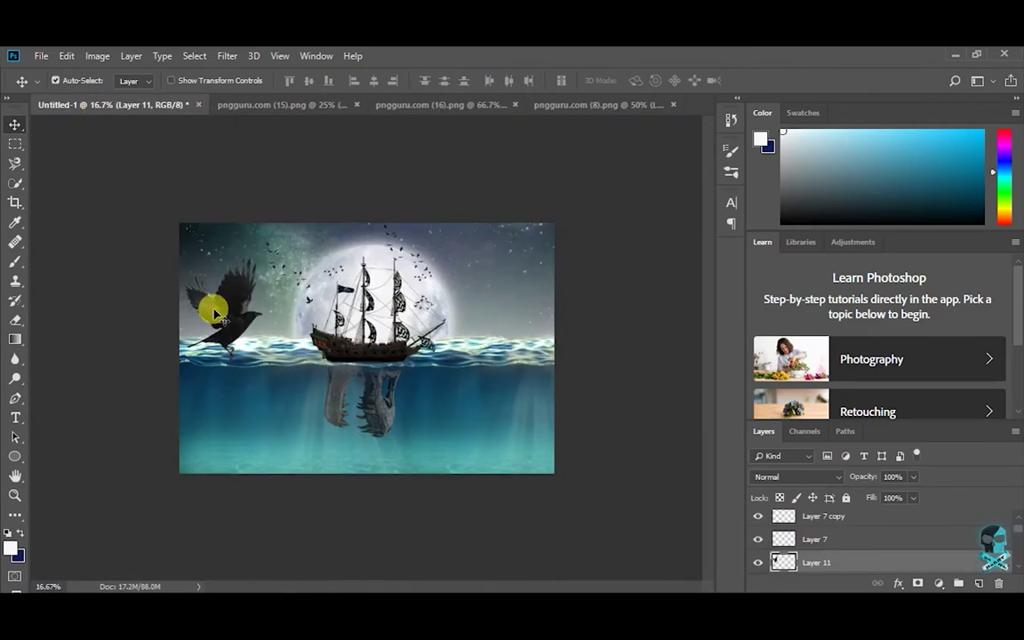
key("Return")
scroll(160, 320, "up", 2)
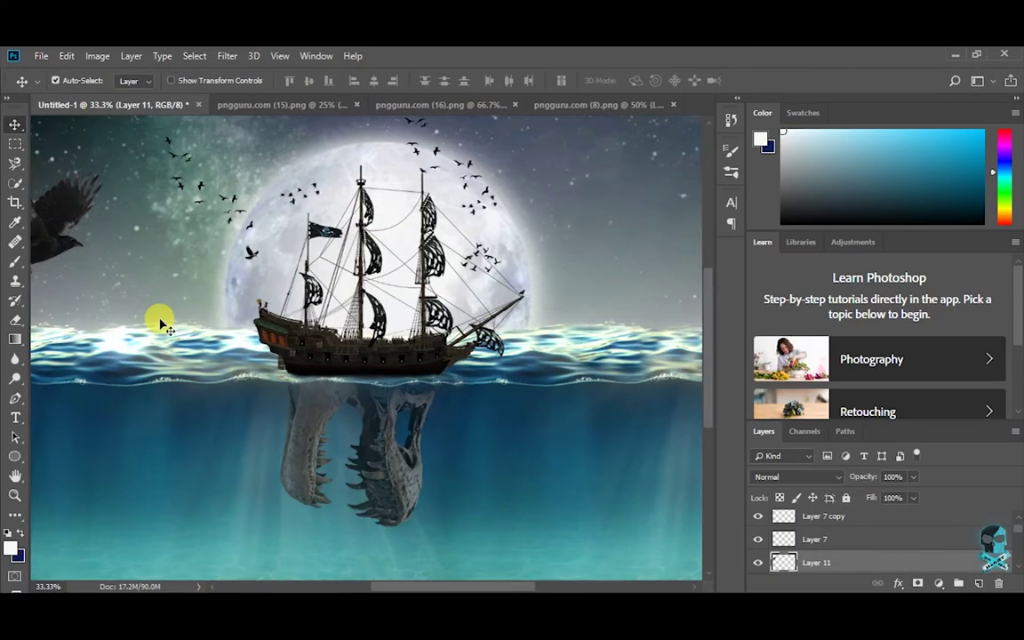
scroll(160, 325, "up", 1)
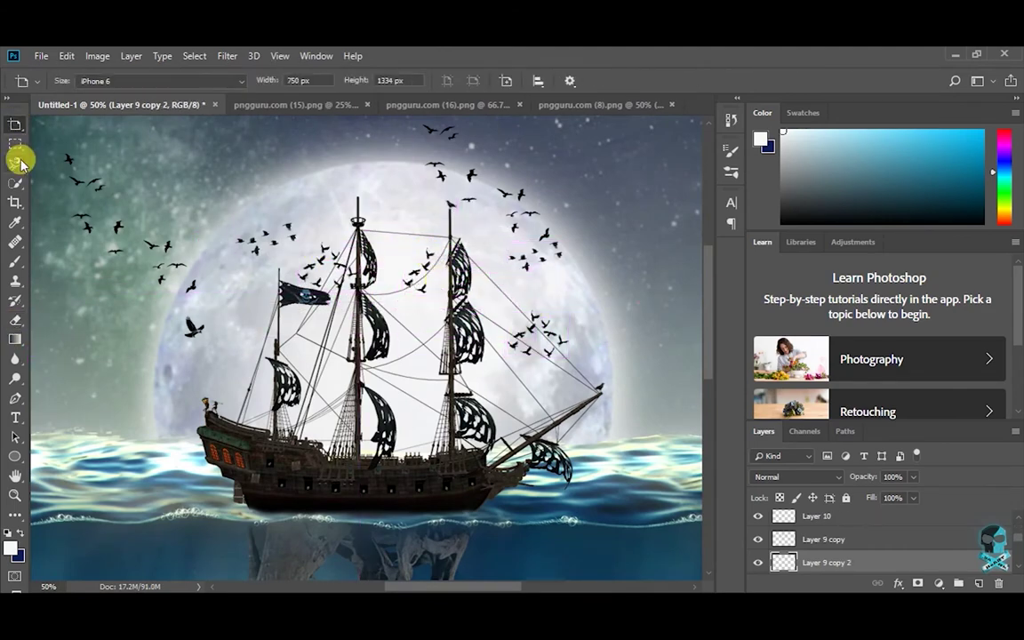
Step: Nudge a bird group slightly down and left, and select another bird layer without transforming it
left_click(15, 127)
left_click_drag(429, 263, 405, 281)
scroll(235, 359, "down", 2)
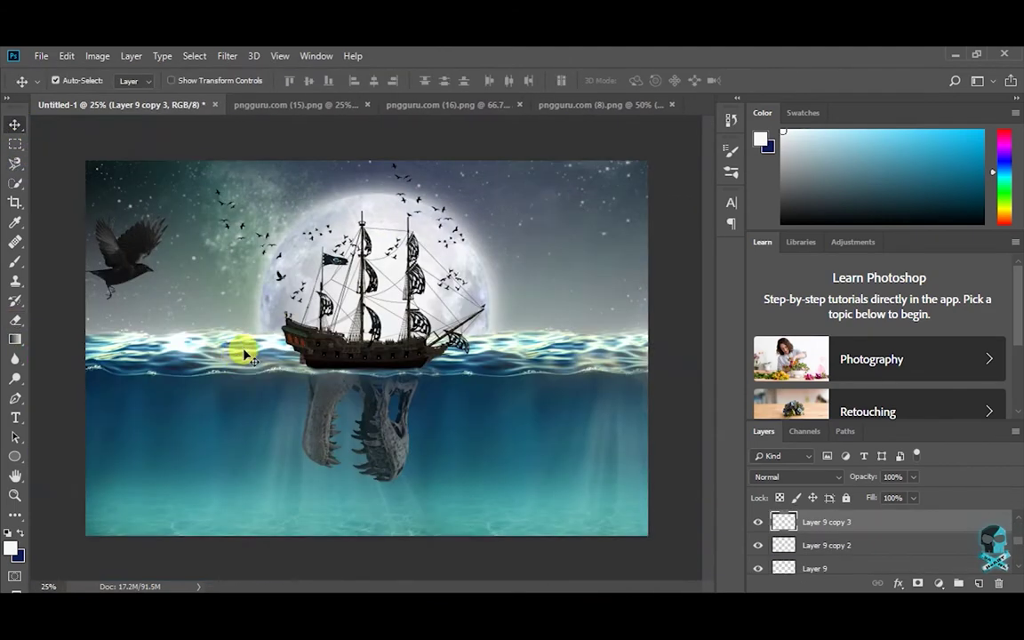
scroll(293, 250, "up", 1)
left_click(498, 257)
key("ctrl+t")
right_click(503, 258)
key("Escape")
key("Escape")
scroll(329, 214, "down", 1)
Step: Duplicate a bird flock to the right of the moon and reposition the Layer 10 flock
left_click_drag(400, 176, 515, 244)
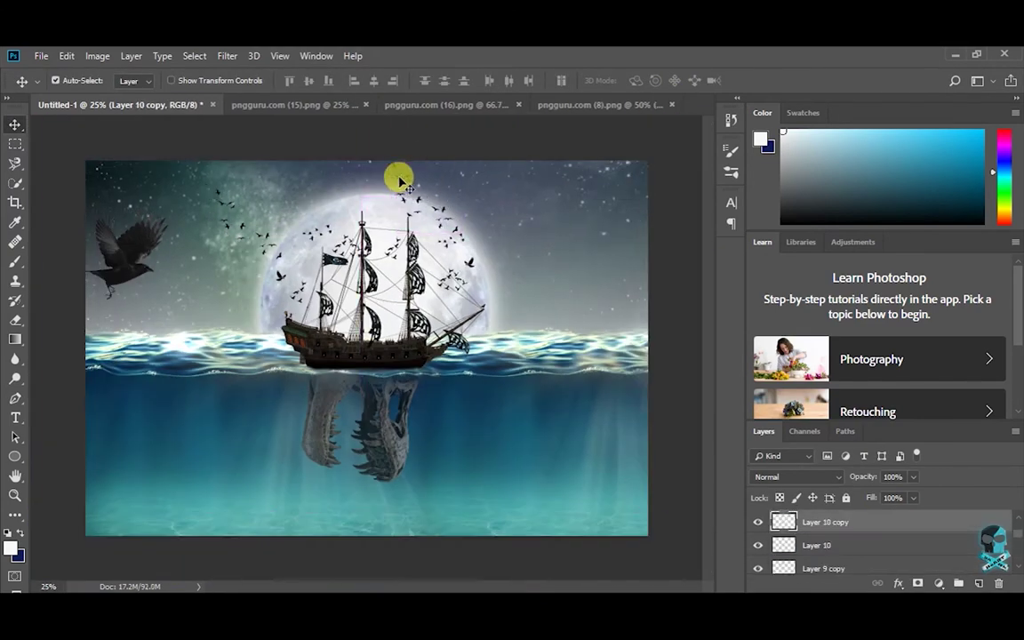
key("e")
key("v")
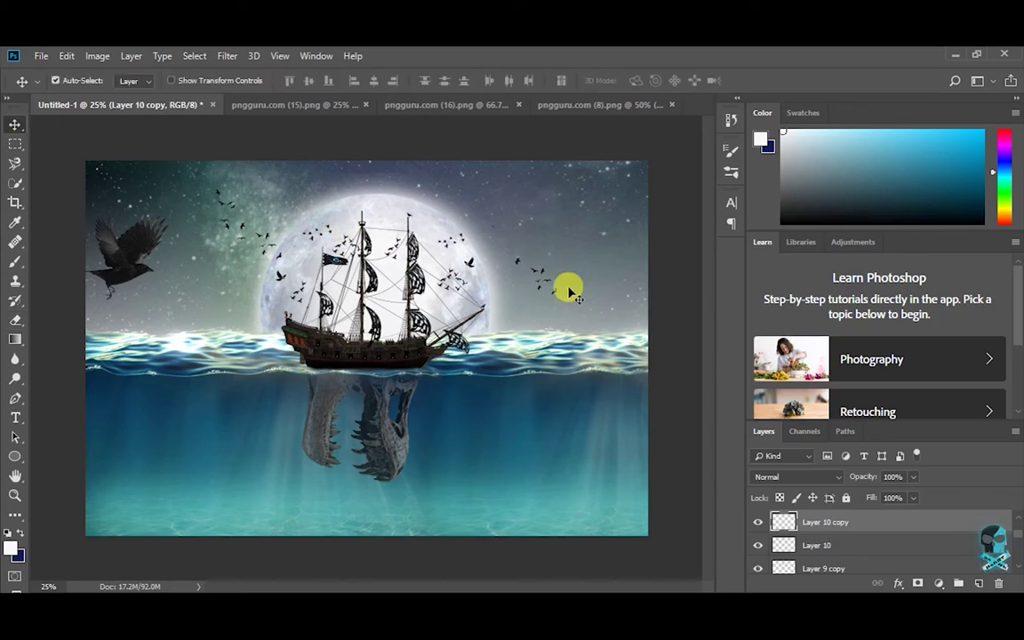
left_click_drag(204, 218, 216, 238)
scroll(216, 238, "down", 1)
scroll(217, 269, "up", 1)
key("ctrl+o")
Step: Open the pngguru.com (82) and (84) shark images plus two jellyfish images, including jellyfish_PNG16
scroll(355, 337, "down", 10)
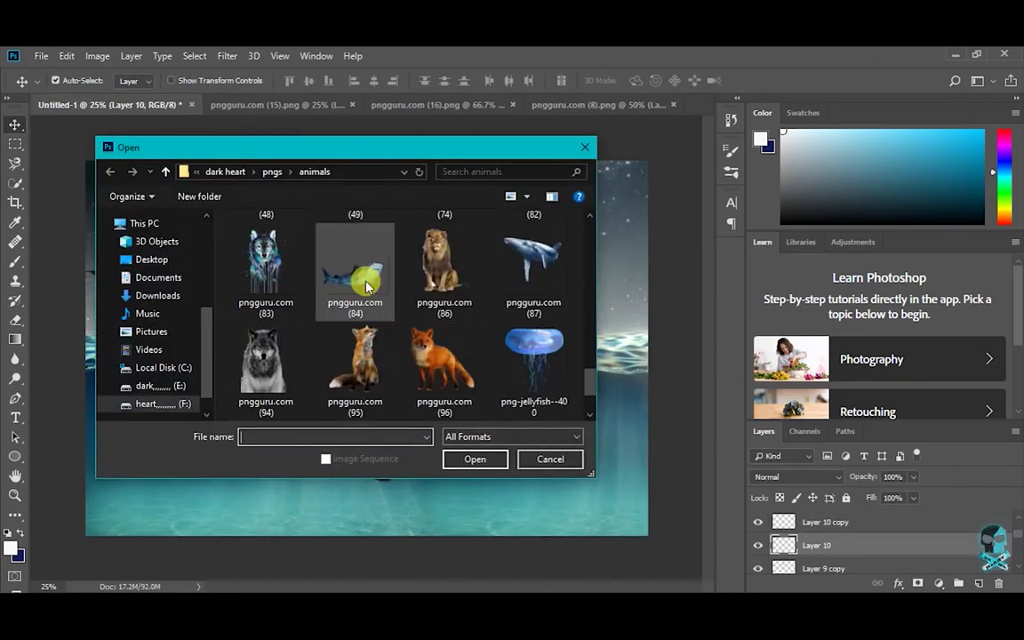
left_click(533, 258)
left_click(372, 366, "ctrl")
scroll(427, 350, "up", 5)
scroll(533, 285, "down", 10)
left_click(542, 267, "ctrl")
scroll(548, 274, "up", 4)
scroll(464, 274, "up", 4)
scroll(427, 308, "up", 5)
left_click(275, 351, "ctrl")
key("Return")
Step: Close the crow image and bring the pngguru.com (82) shark in as Layer 12, scaled to fit underwater
left_click(226, 105)
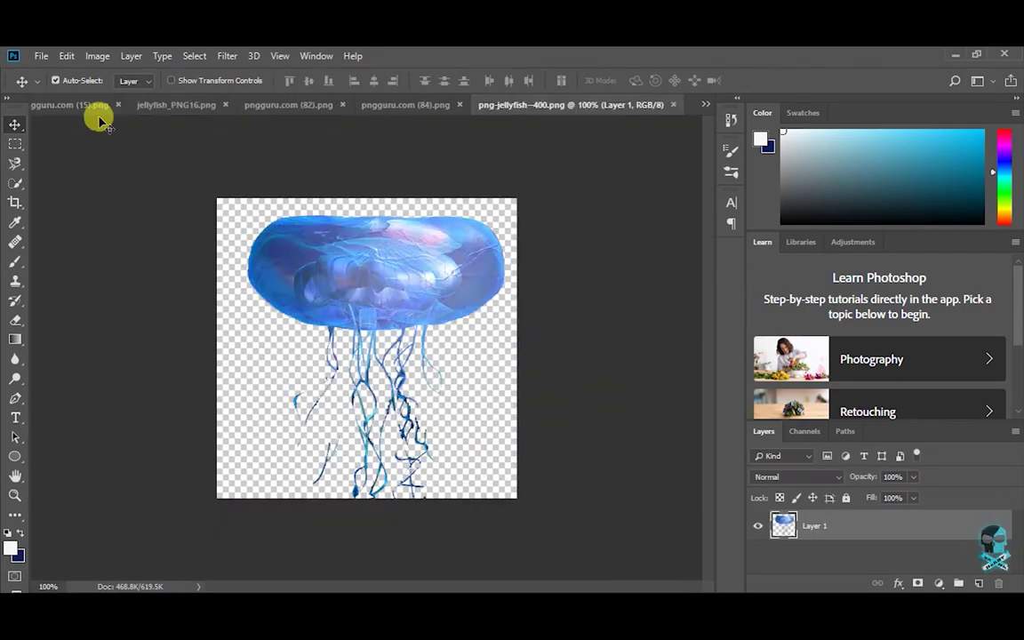
left_click(98, 105)
left_click(492, 105)
left_click(302, 105)
mouse_move(495, 109)
left_mouse_down()
mouse_move(259, 418)
mouse_move(235, 423)
mouse_move(246, 430)
left_mouse_up()
key("ctrl+t")
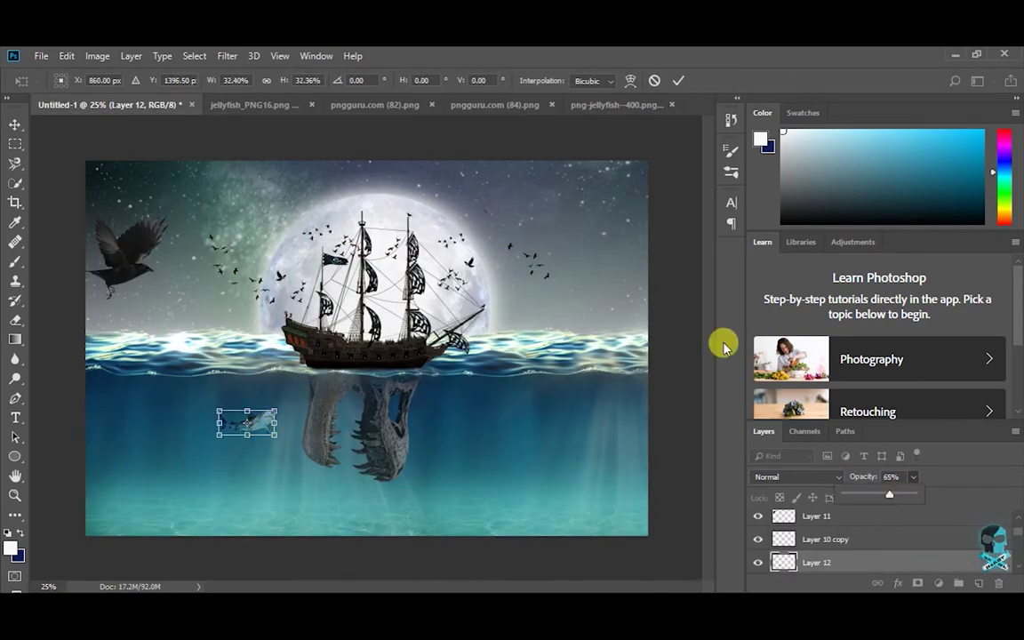
key("Return")
Step: Copy the larger shark into the composite, accepting the bit-depth conversion, and shrink it
left_click(255, 105)
left_click(494, 105)
left_click_drag(373, 338, 520, 293)
left_click(492, 275)
key("ctrl+t")
left_click_drag(537, 391, 491, 443)
left_click(653, 80)
Step: Shift the shark's hue, set lightness to -23 with Hue/Saturation, and fade it to 49% opacity
left_click(97, 55)
left_click(267, 186)
left_click_drag(742, 207, 751, 213)
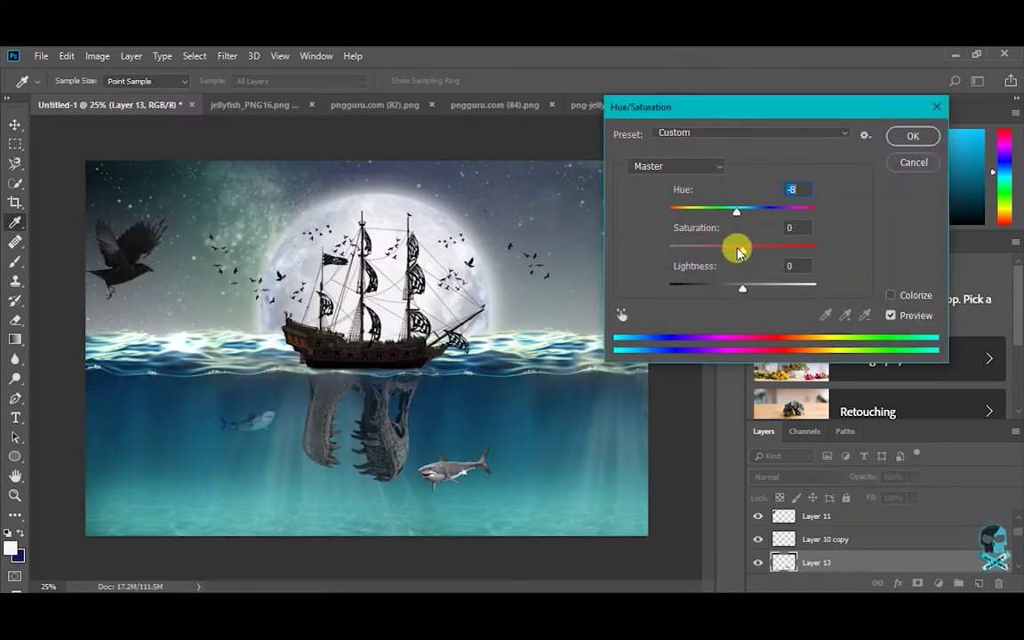
left_click_drag(741, 288, 724, 288)
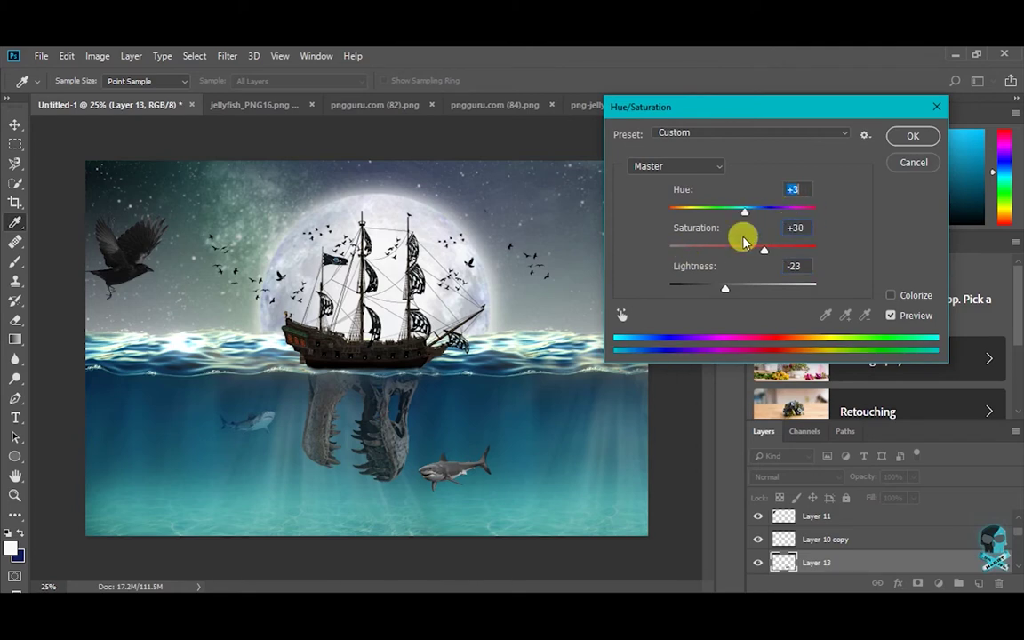
key("Return")
left_click_drag(884, 498, 866, 498)
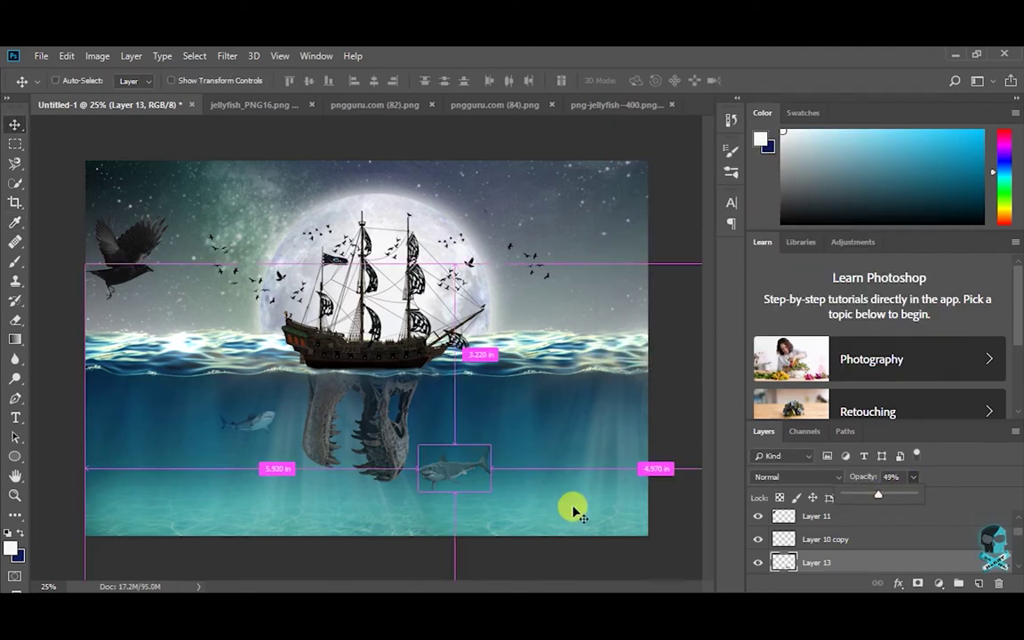
Step: Duplicate the shark layer and flip the copy
key("ctrl+t")
key("Return")
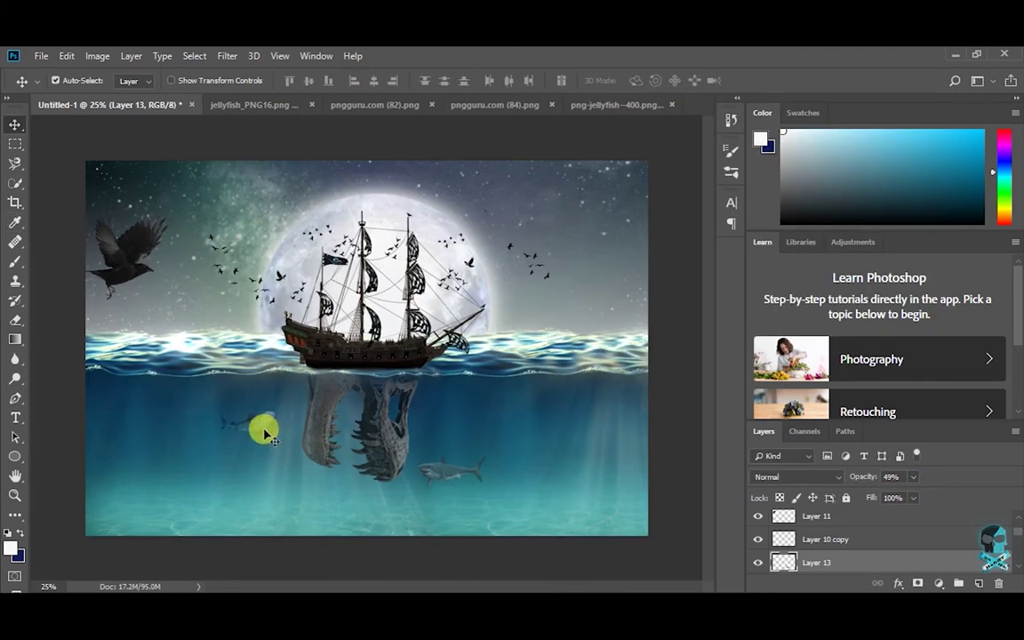
key("ctrl+j")
key("ctrl+t")
right_click(449, 432)
left_click(471, 424)
key("Return")
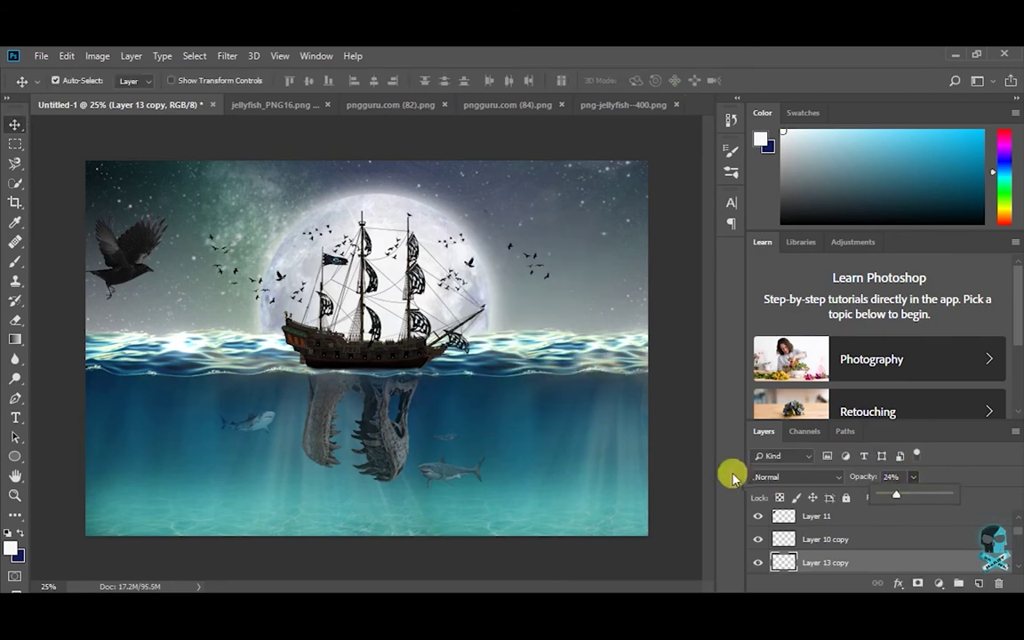
Step: Set Layer 12's opacity to about 52%
left_click(269, 453)
left_click(16, 358)
key("v")
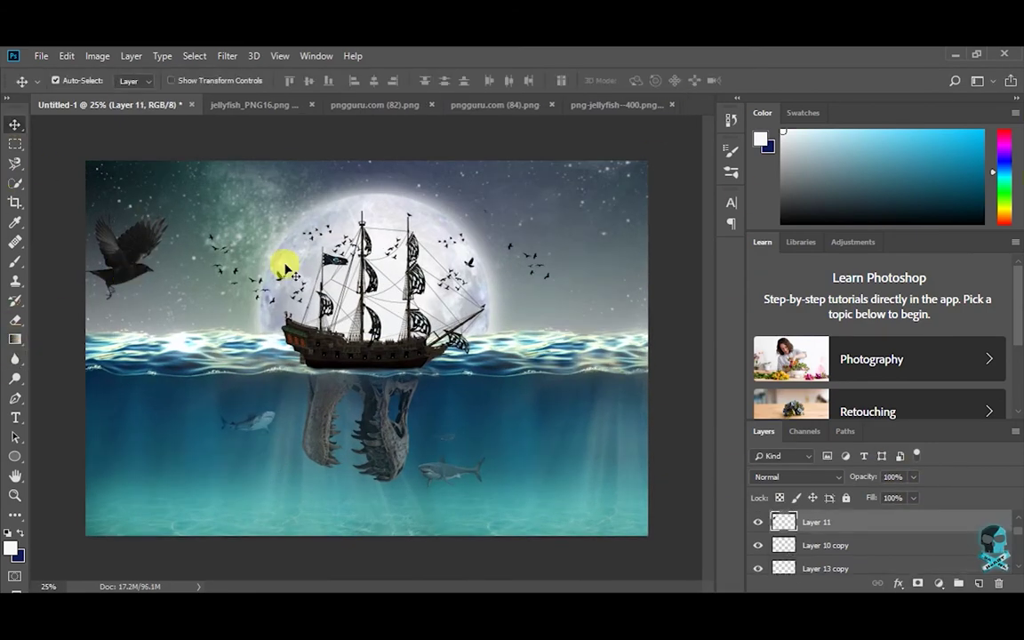
left_click(284, 267)
left_click_drag(924, 476, 884, 484)
Step: Bring up the shark, png-jellyfish--400 and jellyfish_PNG16 source images
left_click(343, 105)
left_click(622, 105)
left_click(239, 105)
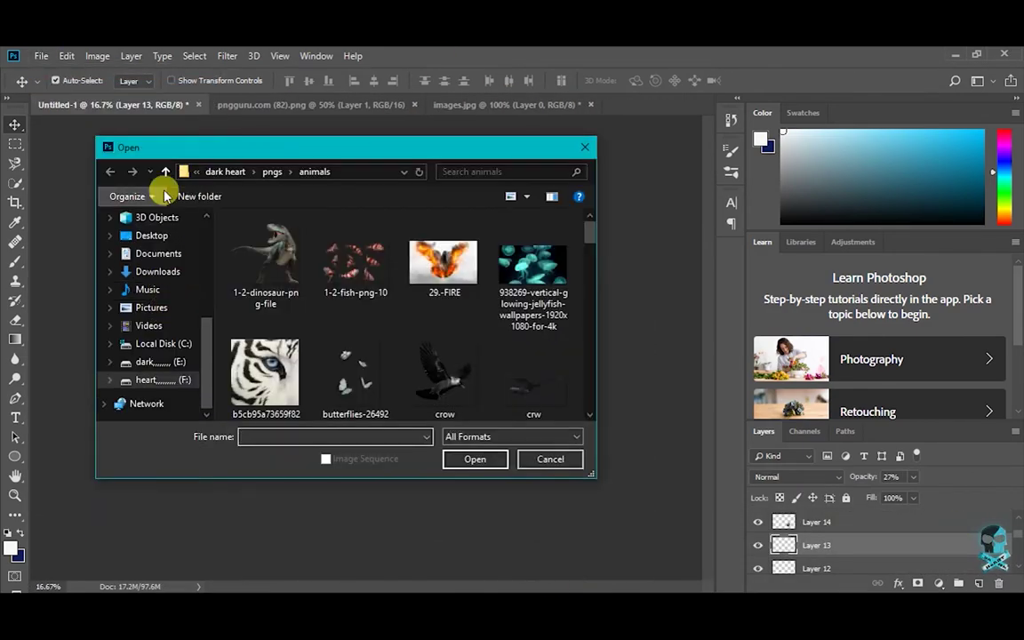
Step: Open both bubble images and add the first to the composite, shrunk to about 8% and tilted
left_click(371, 365, "ctrl")
key("Return")
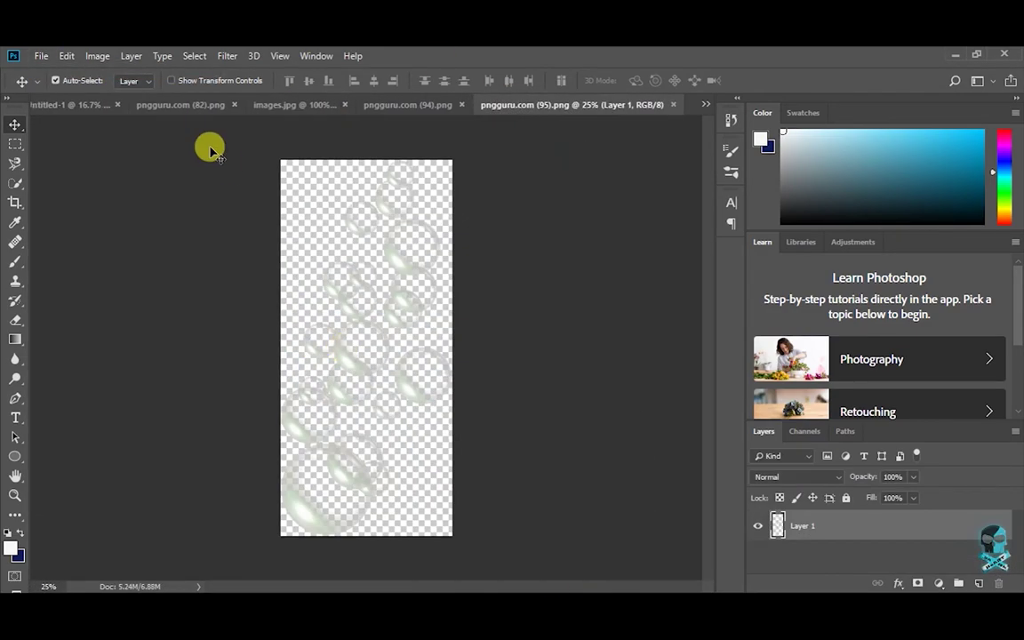
left_click_drag(400, 263, 400, 434)
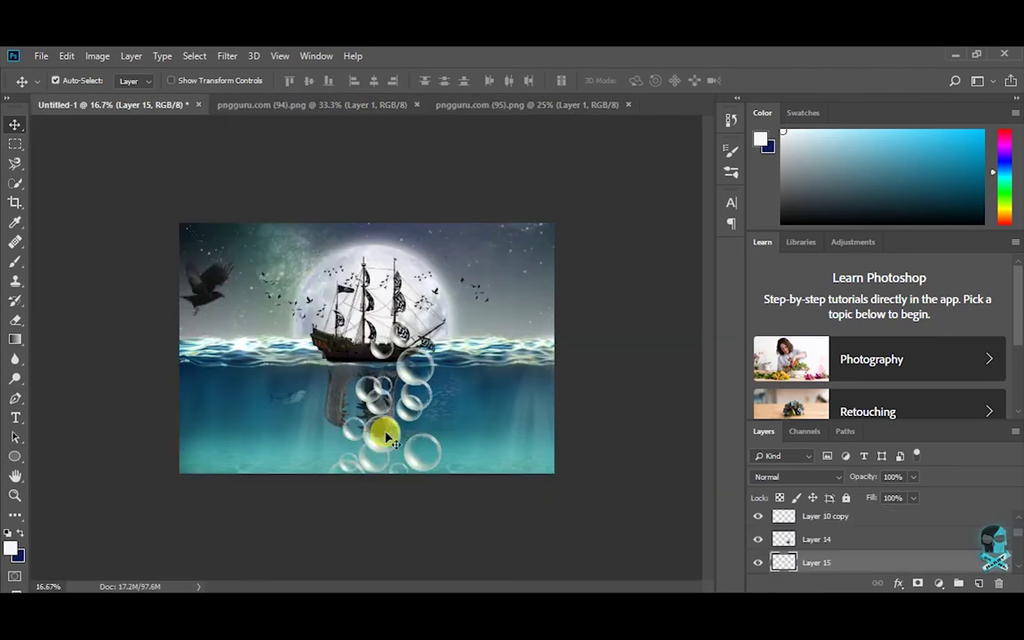
key("ctrl+plus")
key("ctrl+t")
left_click_drag(398, 356, 322, 515)
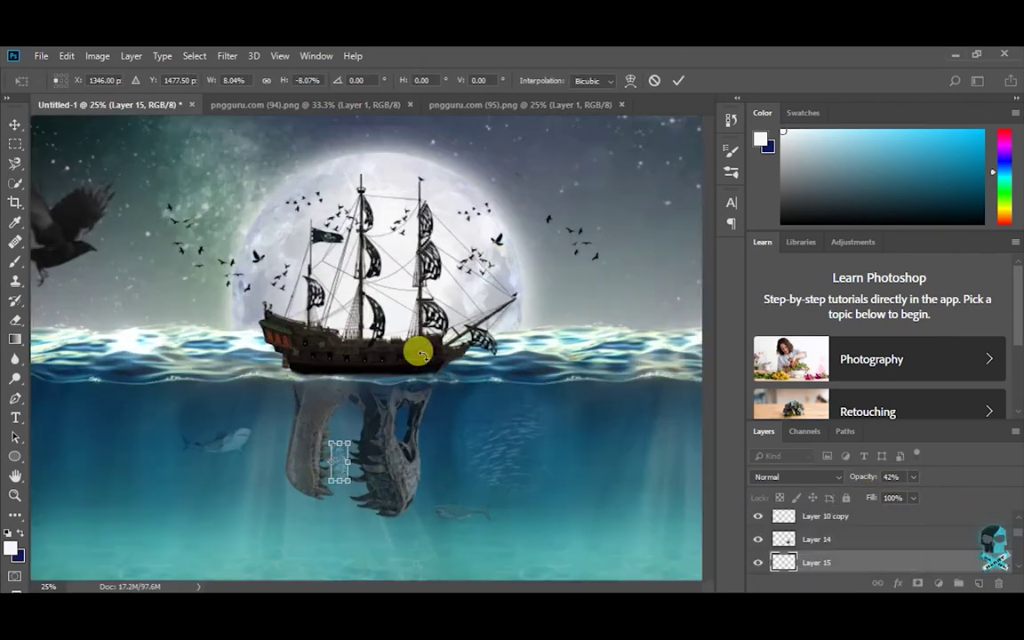
key("ctrl+plus")
key("ctrl+plus")
key("ctrl+plus")
left_click_drag(412, 327, 467, 282)
key("Return")
Step: Place duplicate bubble clusters nearby, beside the skull and inside the skull
left_click_drag(463, 370, 457, 343)
key("ctrl+minus")
mouse_move(393, 355)
left_mouse_down()
mouse_move(296, 296)
mouse_move(285, 276)
left_mouse_up()
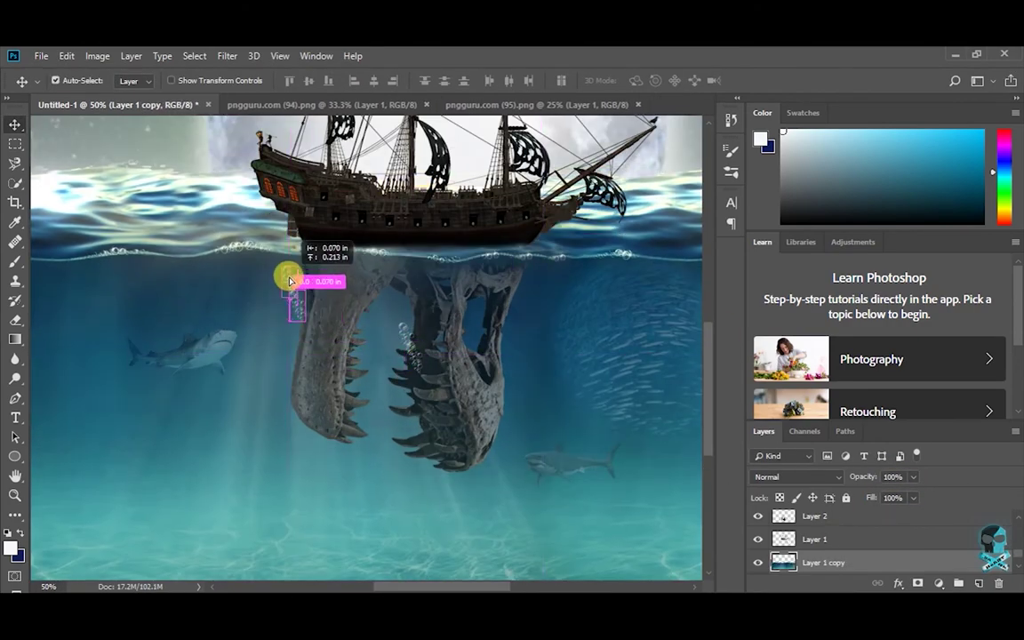
key("ctrl+plus")
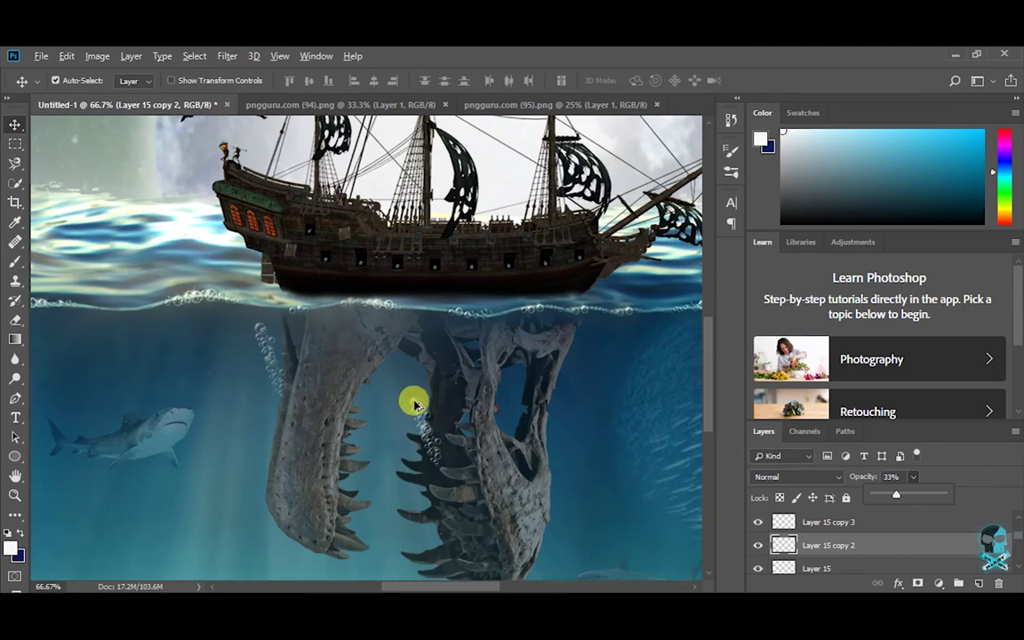
left_click_drag(414, 404, 526, 368)
key("ctrl+t")
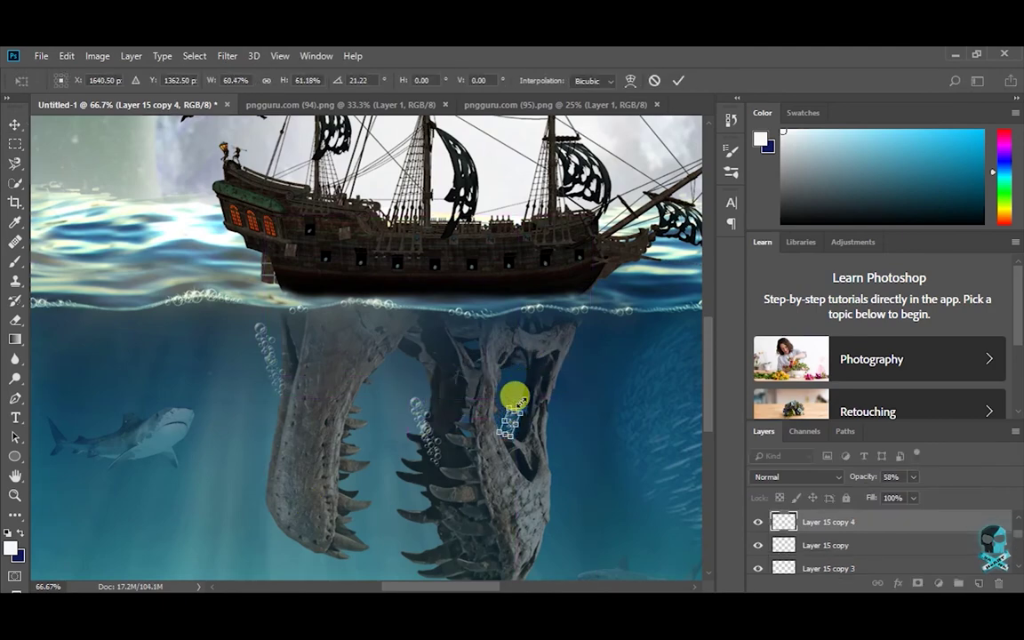
key("Return")
key("ctrl+minus")
key("ctrl+minus")
key("ctrl+plus")
key("ctrl+plus")
Step: Rotate the latest bubble copy and add another bubble cluster near the left jaw
left_click_drag(338, 297, 515, 347)
key("ctrl+t")
left_click(677, 78)
left_click_drag(338, 300, 164, 404)
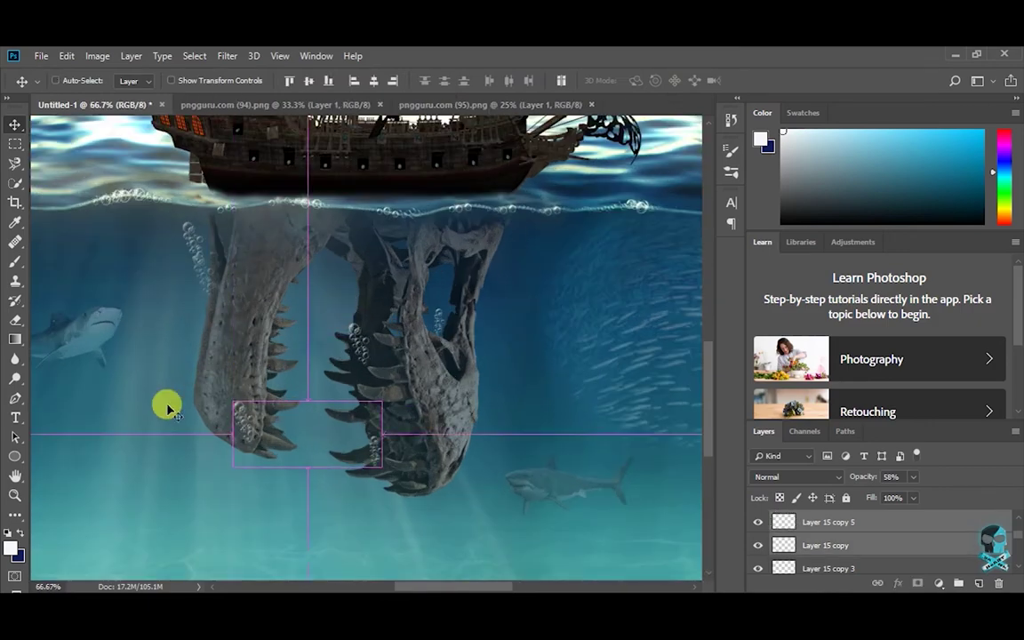
mouse_move(315, 304)
left_mouse_down()
mouse_move(221, 404)
mouse_move(193, 367)
left_mouse_up()
key("ctrl+t")
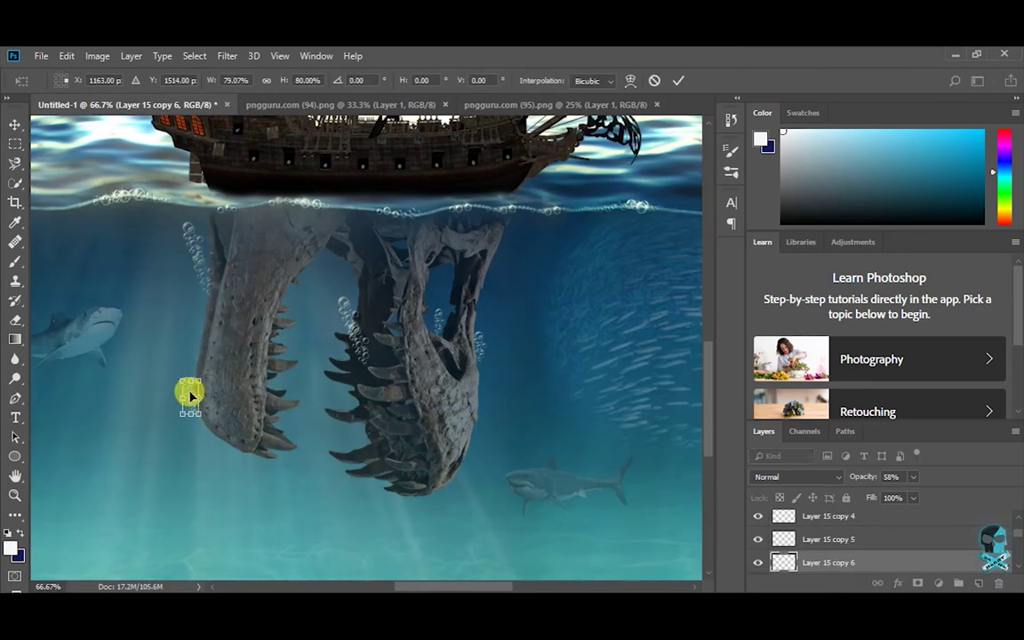
key("Return")
key("ctrl+minus")
Step: Bring the second bubble image into the composite and scale it down small
left_click(555, 104)
key("ctrl+t")
mouse_move(366, 265)
left_mouse_down()
mouse_move(613, 283)
mouse_move(352, 487)
left_mouse_up()
key("ctrl+minus")
key("ctrl+plus")
key("ctrl+plus")
key("ctrl+plus")
key("ctrl+plus")
key("ctrl+plus")
key("ctrl+minus")
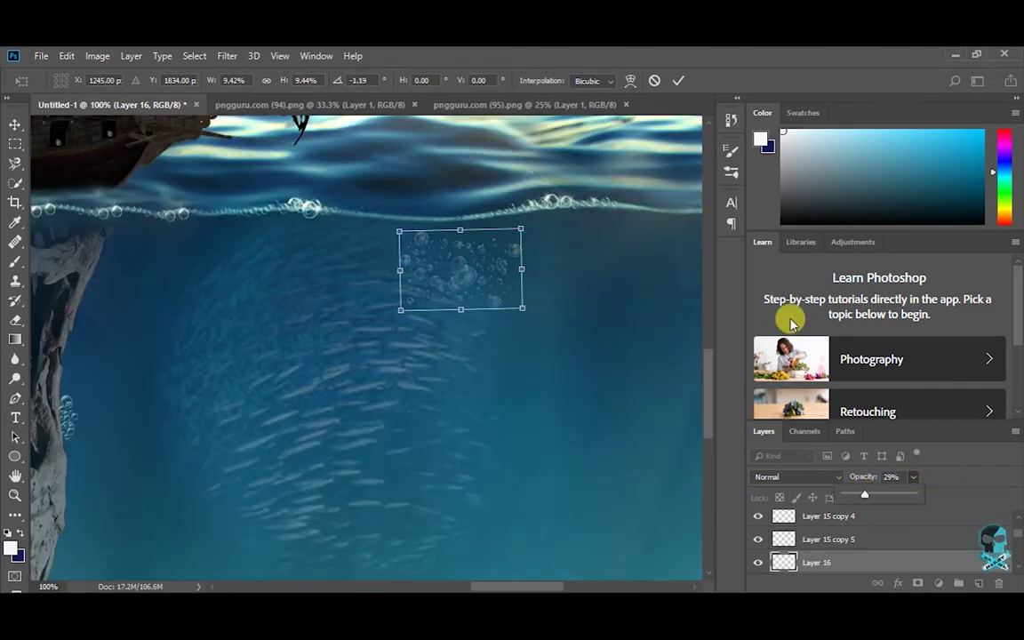
key("Return")
Step: Duplicate the new bubbles and place copies lower down among the fish
key("ctrl+j")
left_click_drag(451, 279, 383, 237)
key("ctrl+minus")
key("ctrl+plus")
key("ctrl+plus")
left_click_drag(340, 278, 533, 279)
Step: Raise the bubble copy's opacity to 36% and enlarge the bubbles to about 128%
left_click(913, 476)
left_click_drag(906, 494, 914, 493)
key("ctrl+minus")
key("ctrl+plus")
key("ctrl+plus")
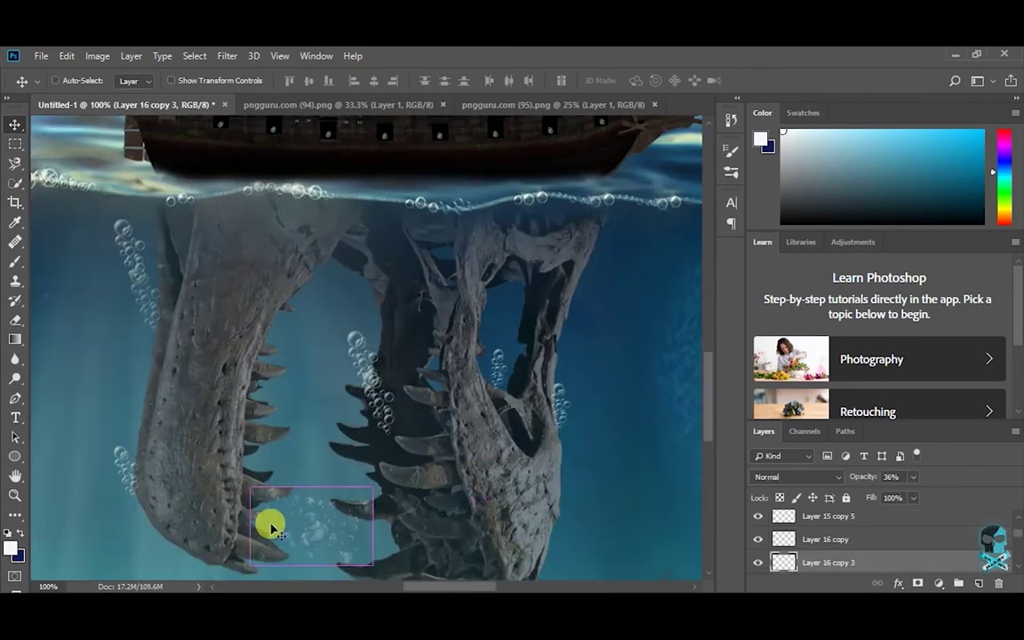
key("ctrl+t")
left_click_drag(912, 476, 922, 498)
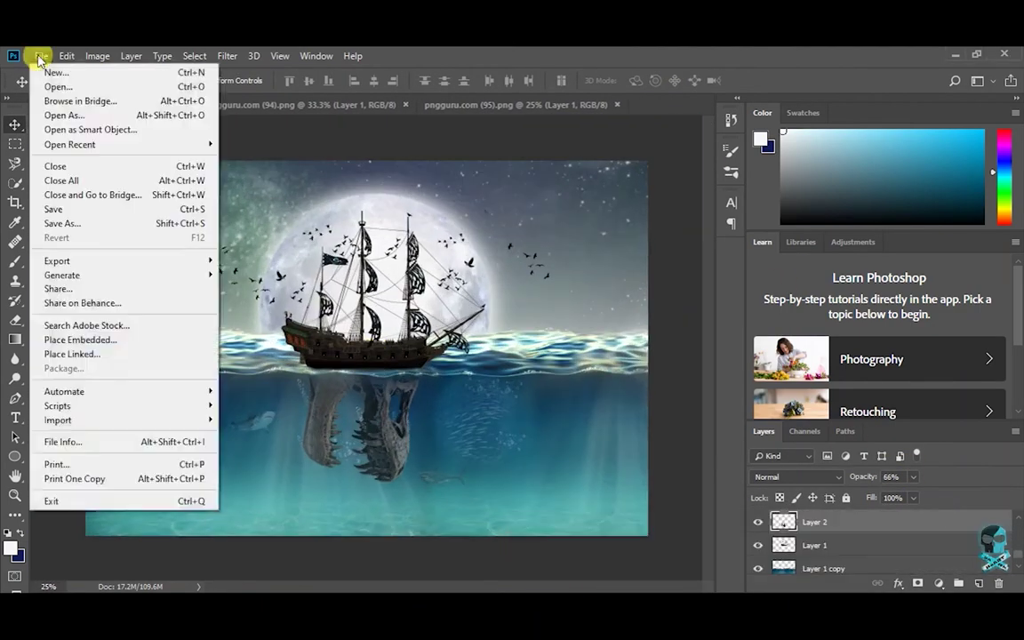
Step: Select all the composite's layers and merge them into a single layer
left_click(818, 568)
left_click(804, 545, "shift")
right_click(806, 560)
left_click(849, 464)
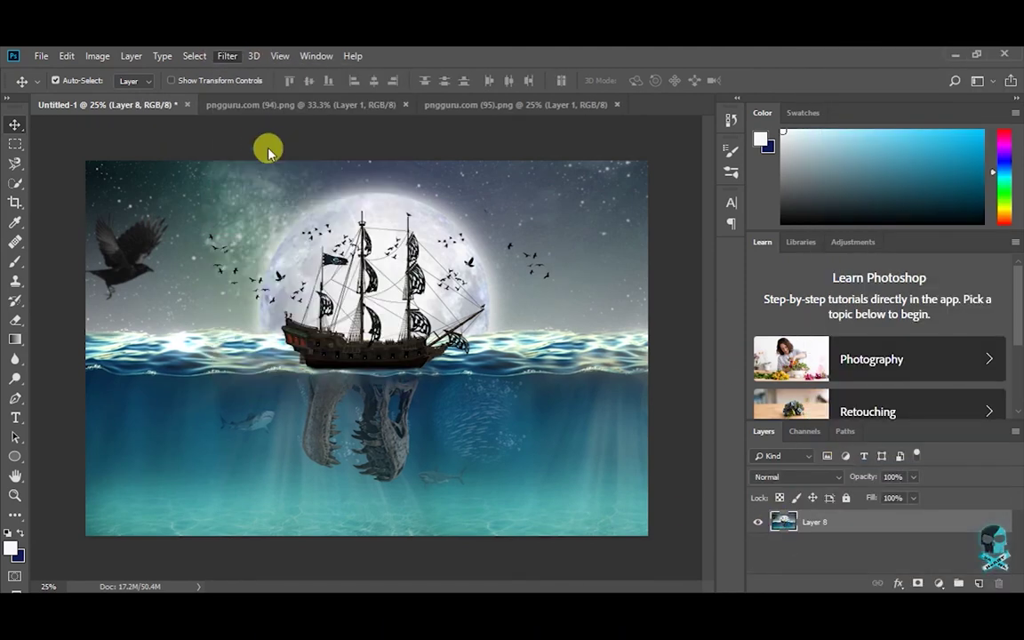
Step: In Camera Raw, set Temperature -4, Exposure -0.15, Texture +11 and Vibrance -3
key("ctrl+shift+a")
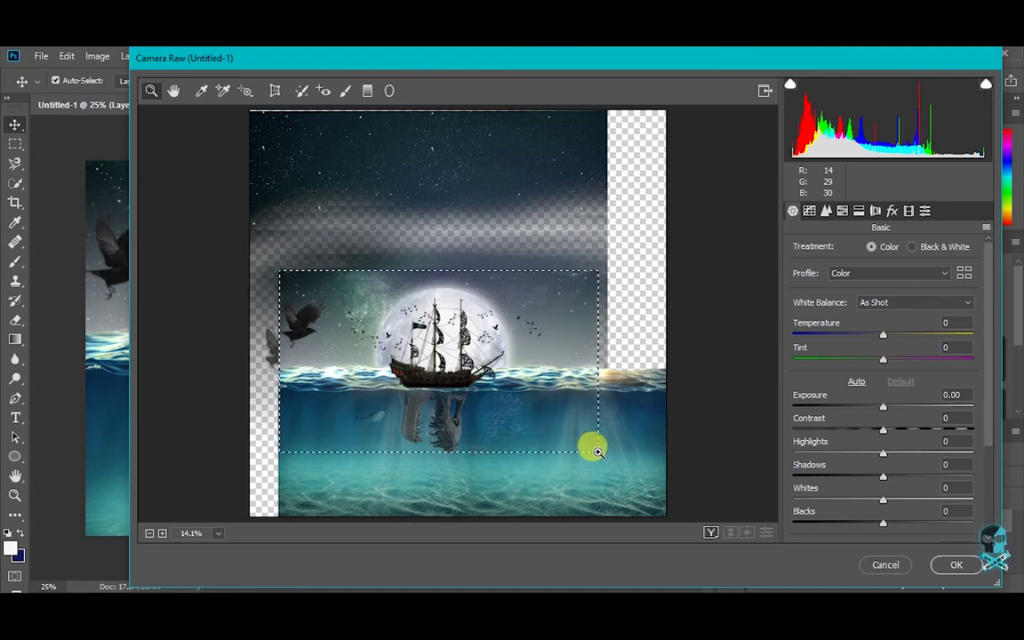
left_click_drag(598, 452, 582, 480)
left_click(369, 326, "alt")
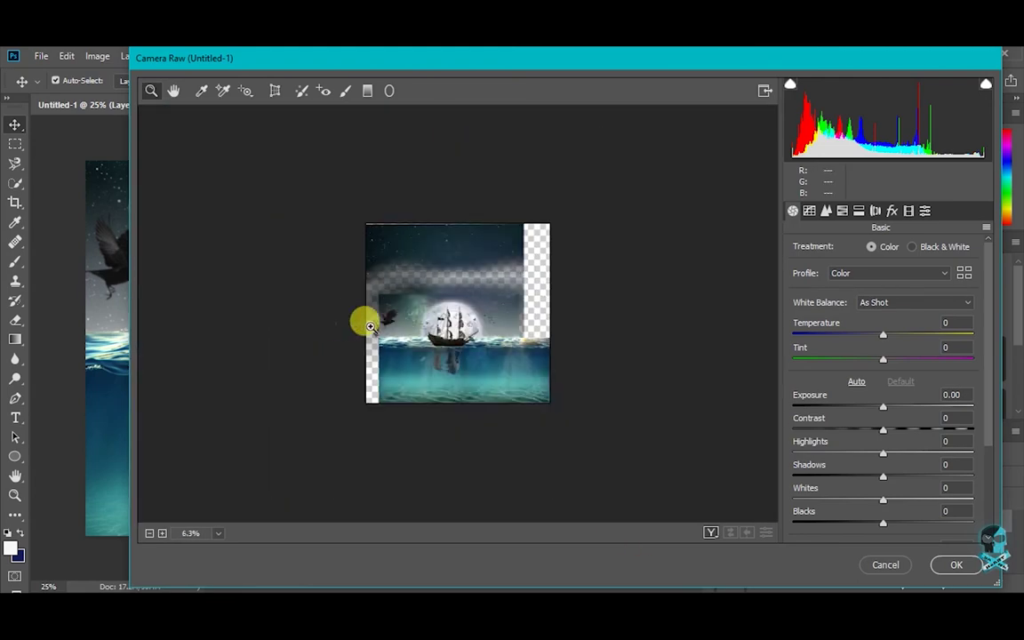
left_click_drag(383, 389, 615, 417)
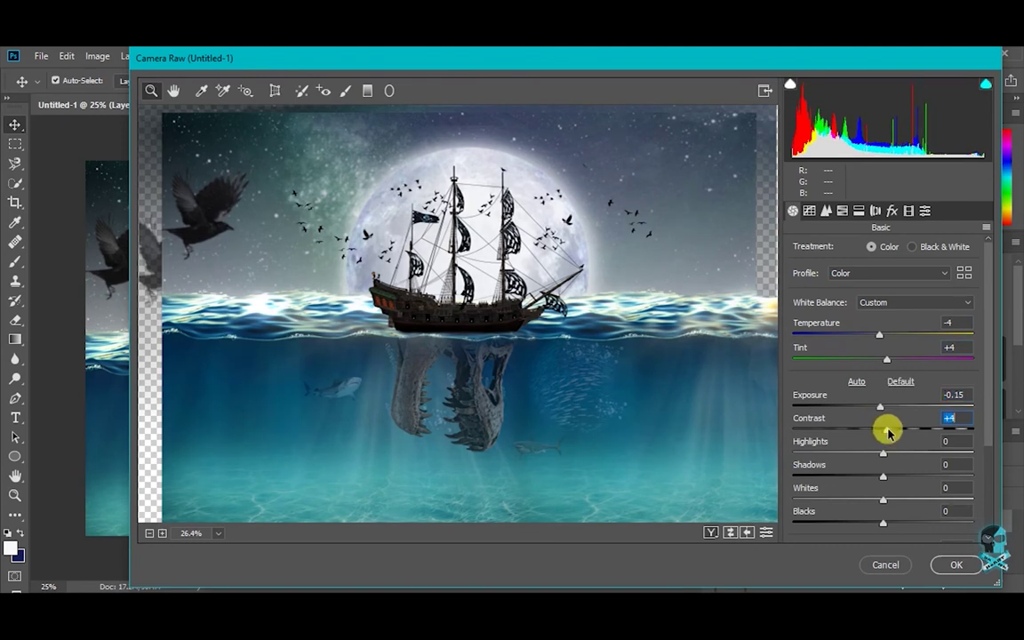
left_click_drag(885, 529, 880, 529)
scroll(904, 389, "down", 3)
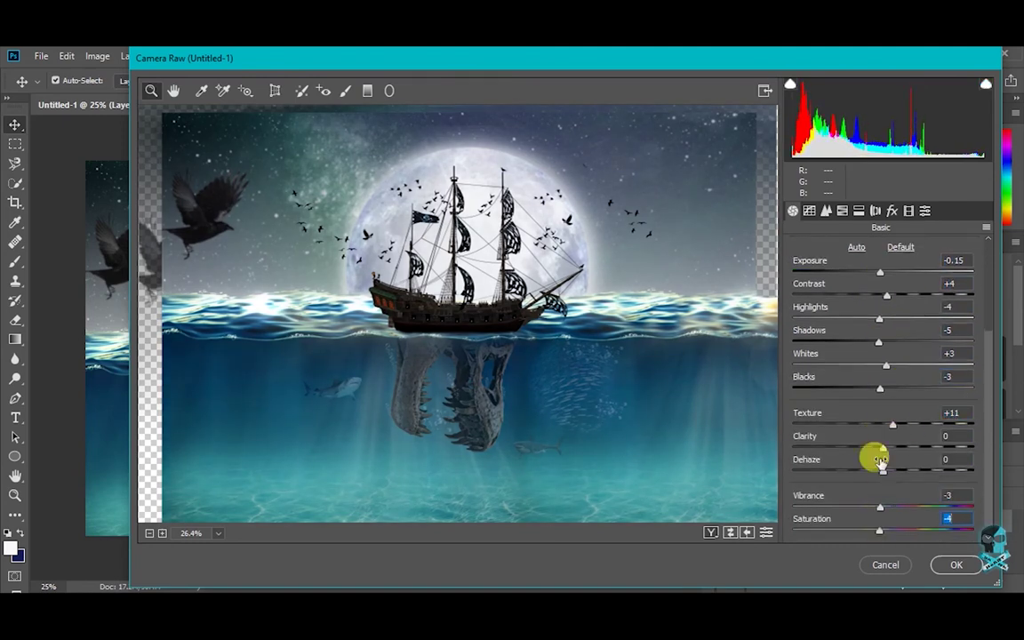
key("ctrl+alt+2")
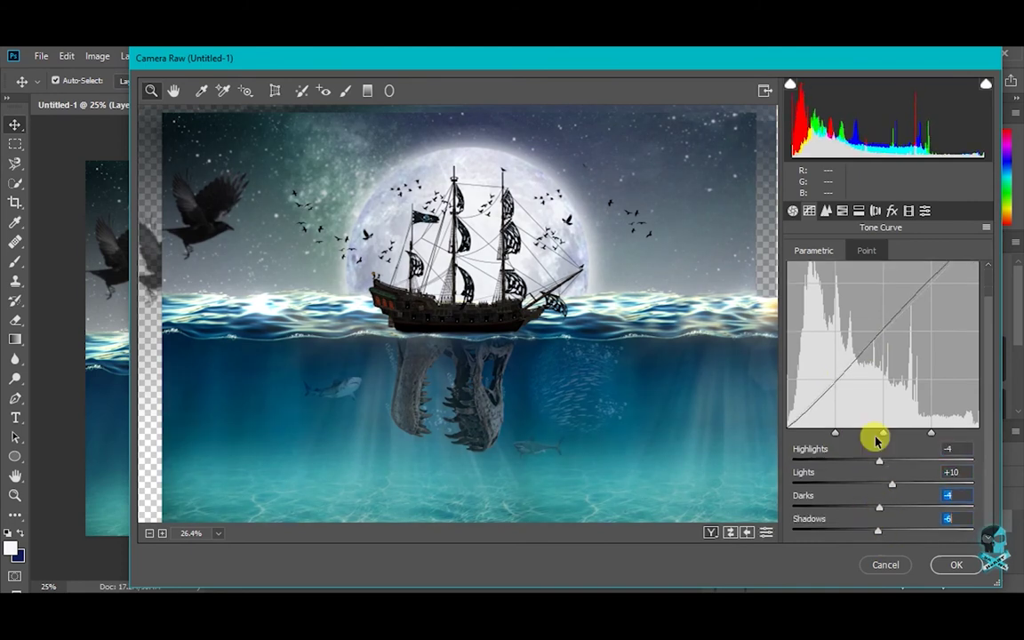
Step: Add detail noise reduction, shift the Blues hue, and set the Purples hue to -100
key("ctrl+alt+3")
left_click(826, 212)
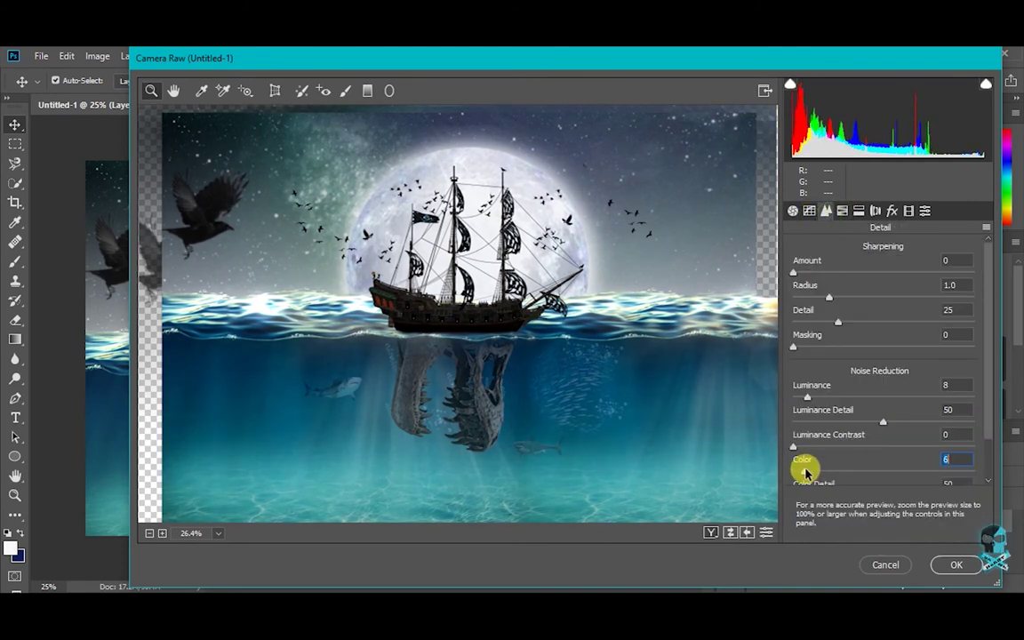
key("ctrl+alt+4")
left_click_drag(887, 433, 899, 429)
key("ctrl+alt+4")
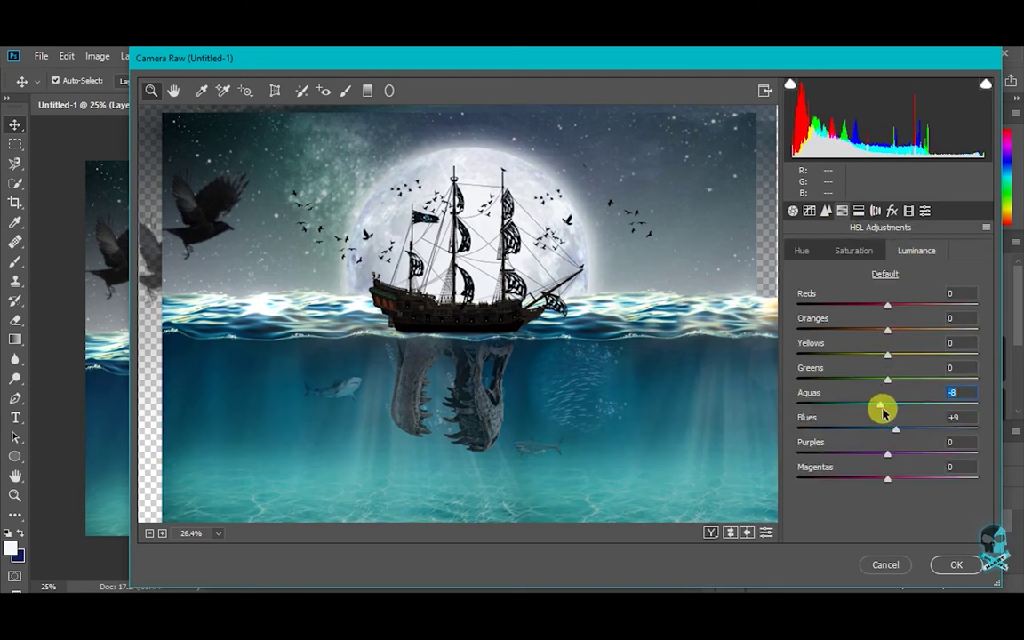
key("ctrl+alt+4")
left_click(800, 454)
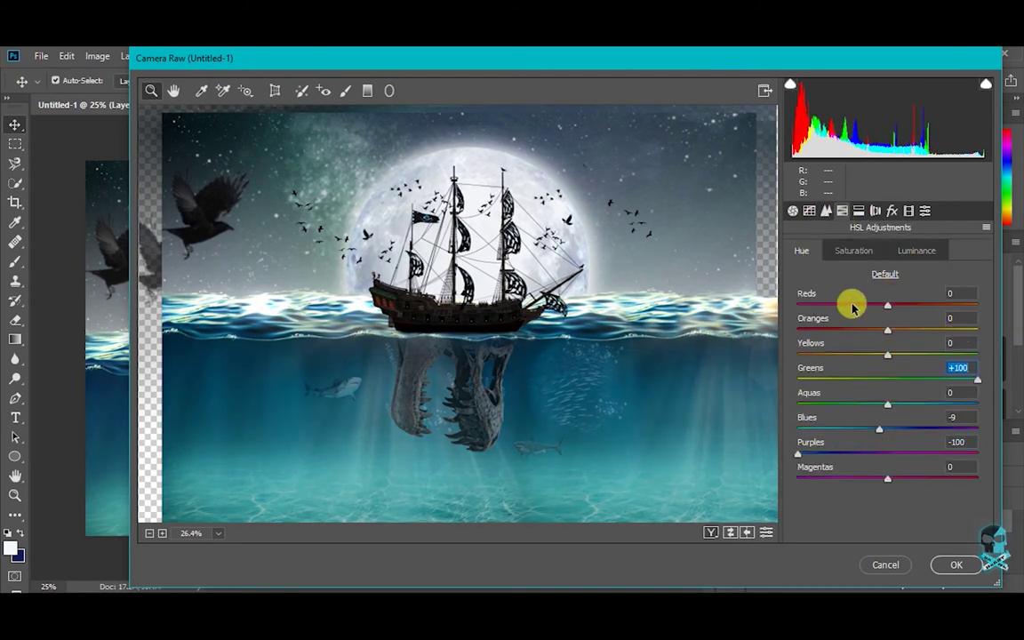
Step: Split-tone highlights to hue 200 and shadows to 207, with calibration Shadows Tint +3
key("ctrl+alt+5")
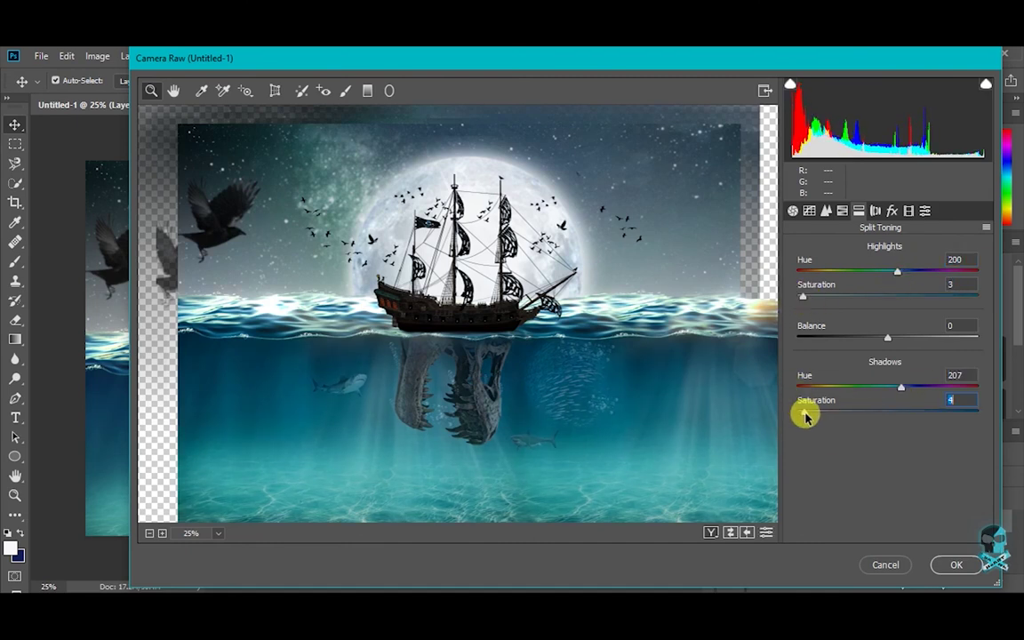
key("ctrl+alt+6")
key("ctrl+alt+7")
key("ctrl+alt+8")
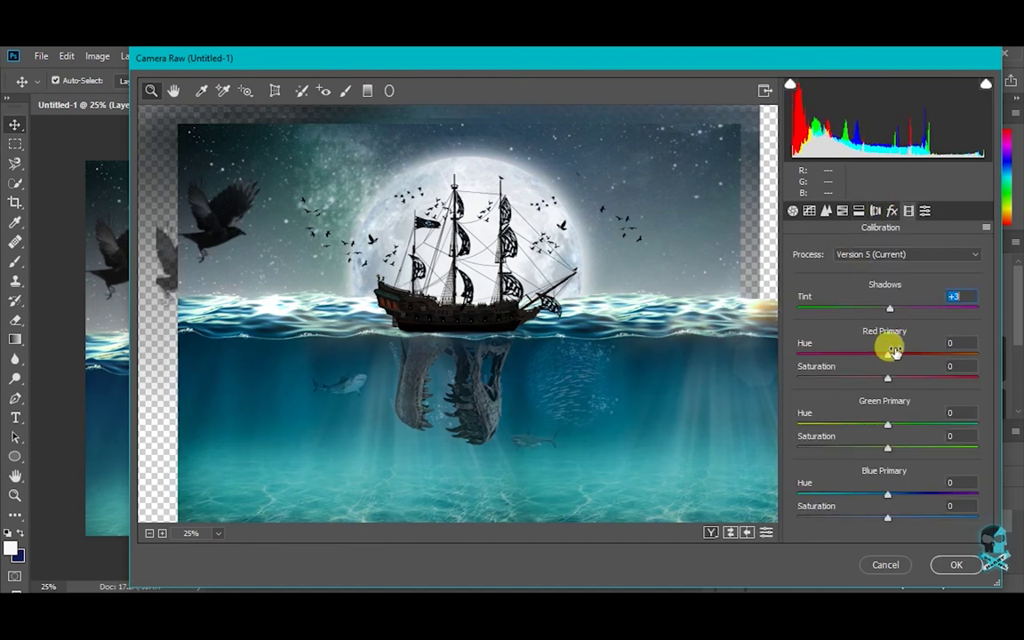